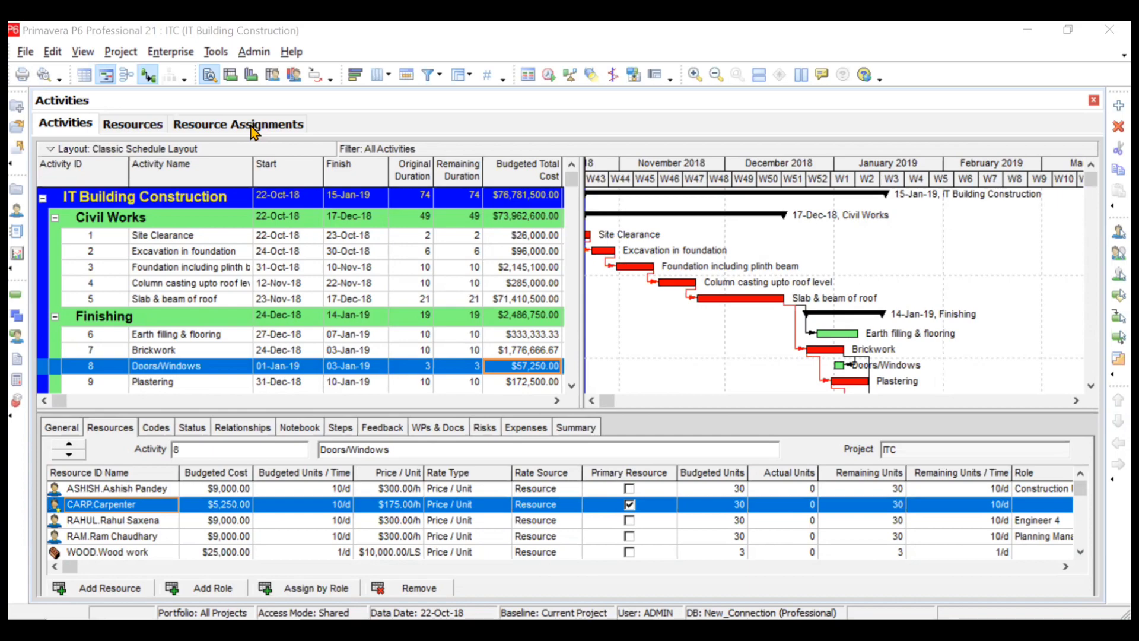
- Glance at Resource Assignments, return to Activities, and open the Project menu of views
left_click(254, 125)
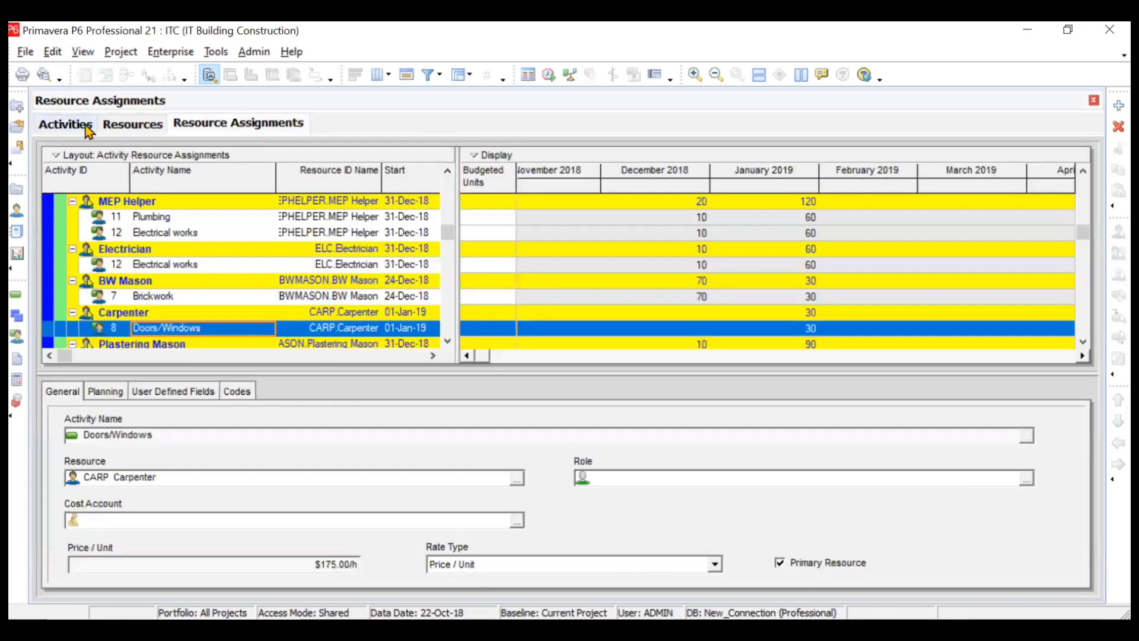
left_click(85, 125)
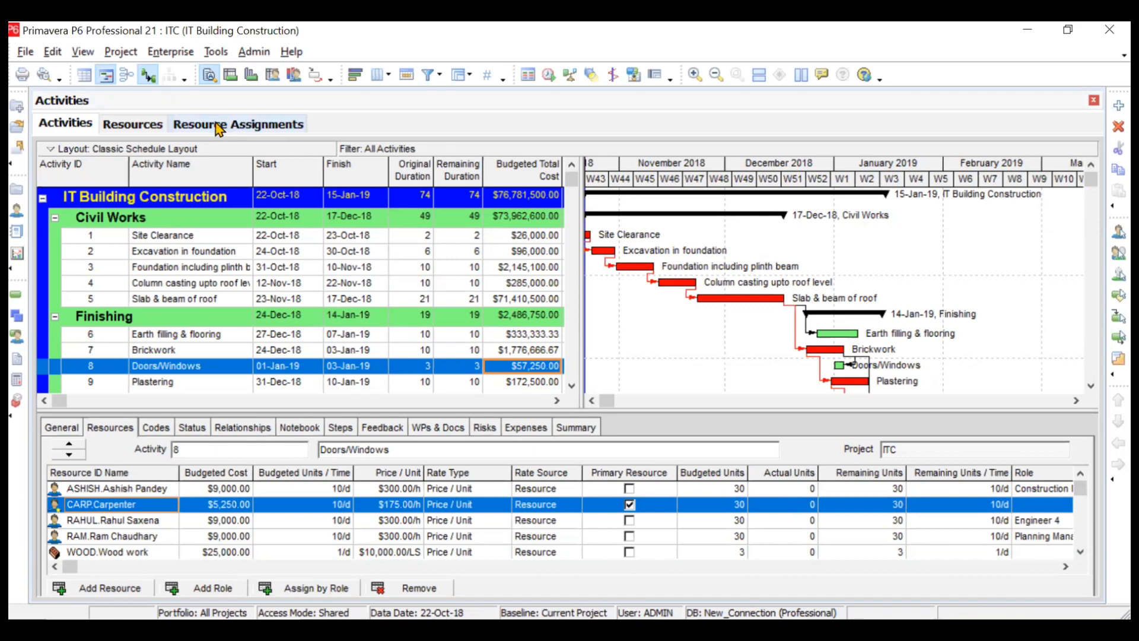
left_click(120, 53)
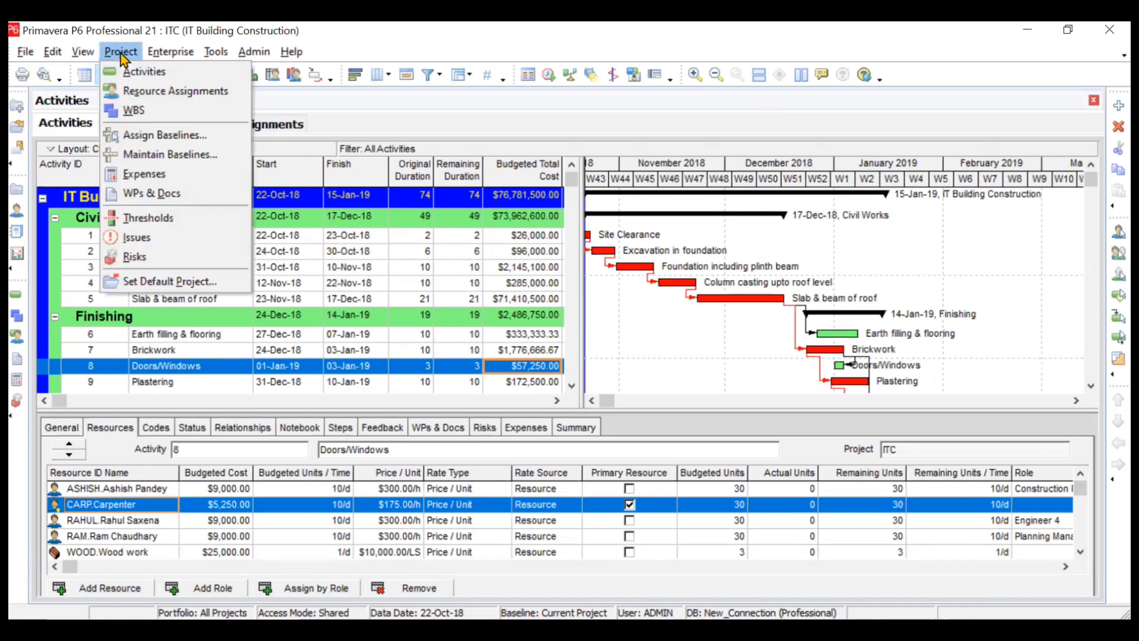
- Open Project > Resource Assignments and scroll the grid back to the top
left_click(154, 92)
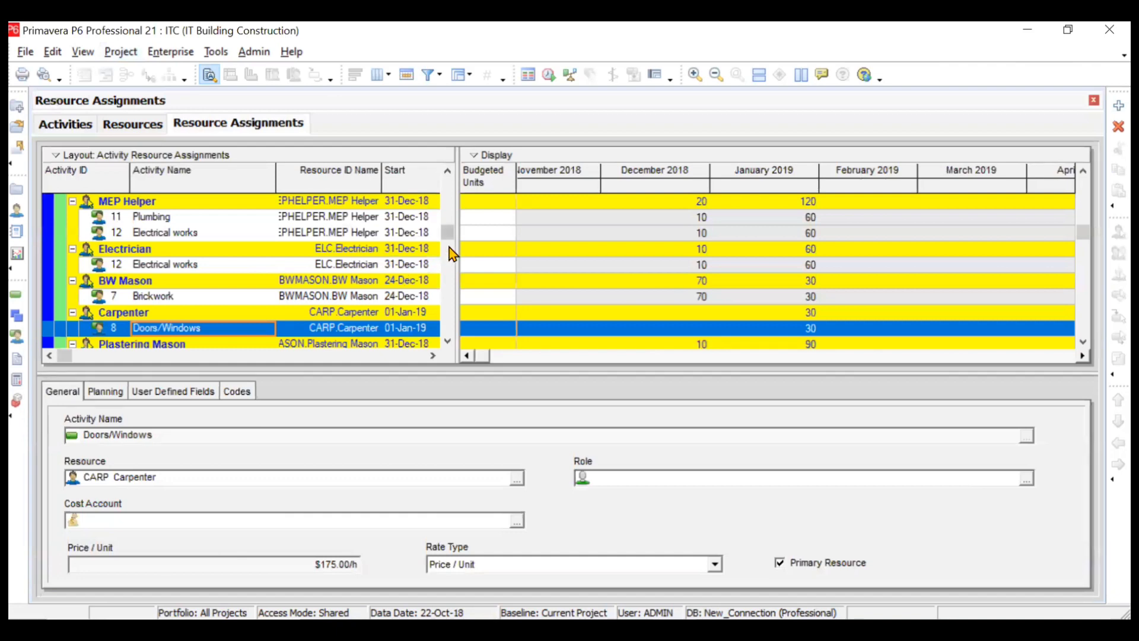
left_click_drag(447, 234, 453, 171)
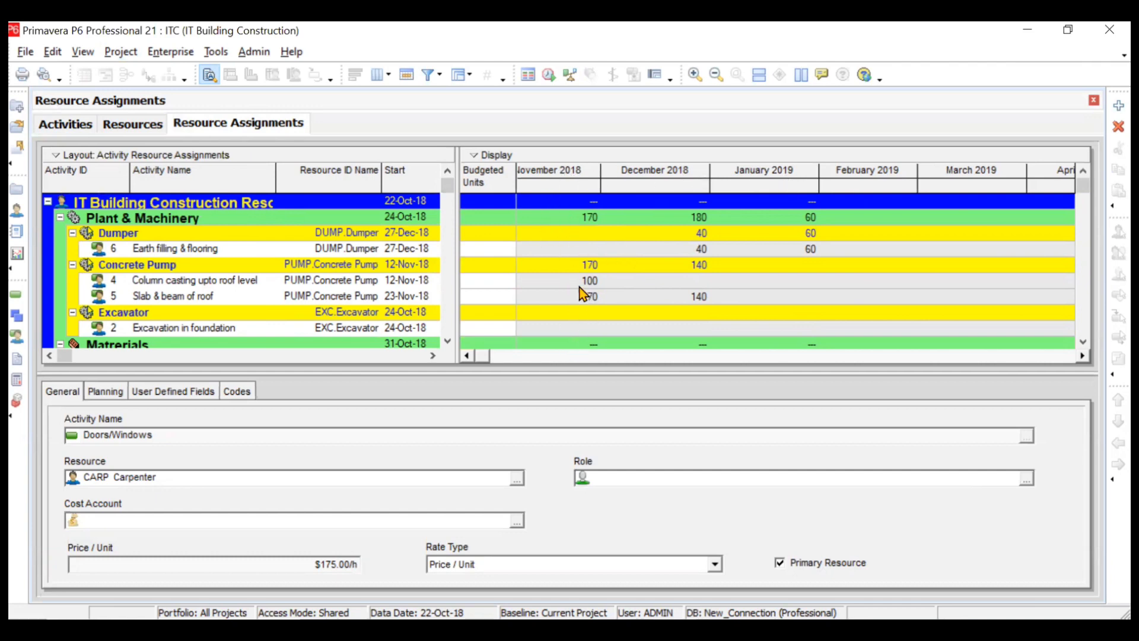
- Collapse the Plant & Machinery, Matrerials and Manpower groups
left_click(59, 219)
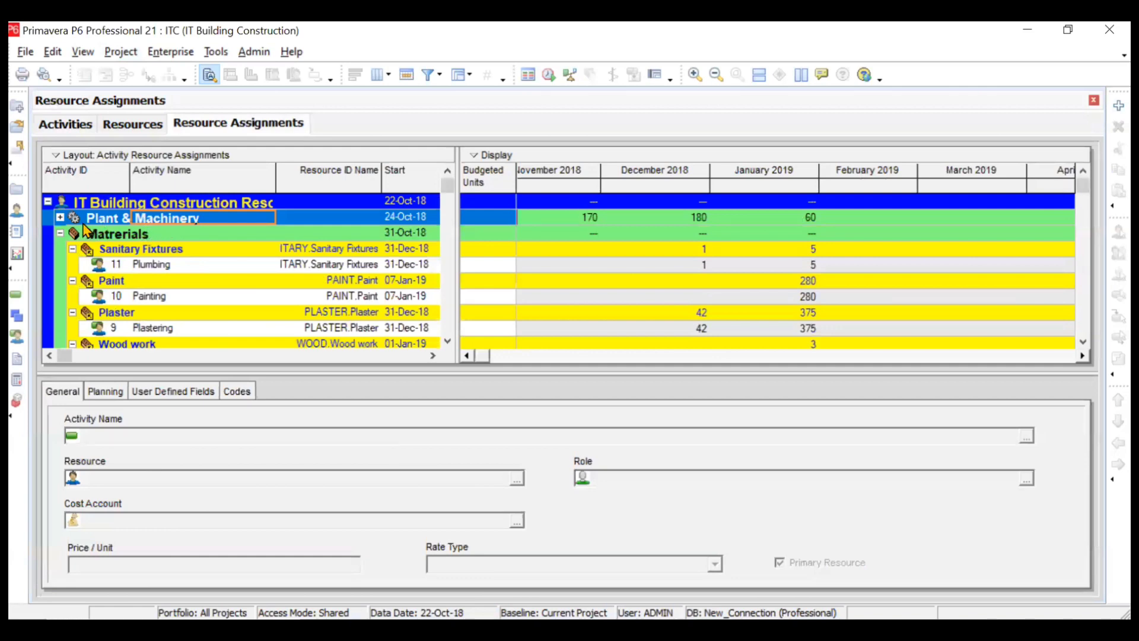
left_click(59, 234)
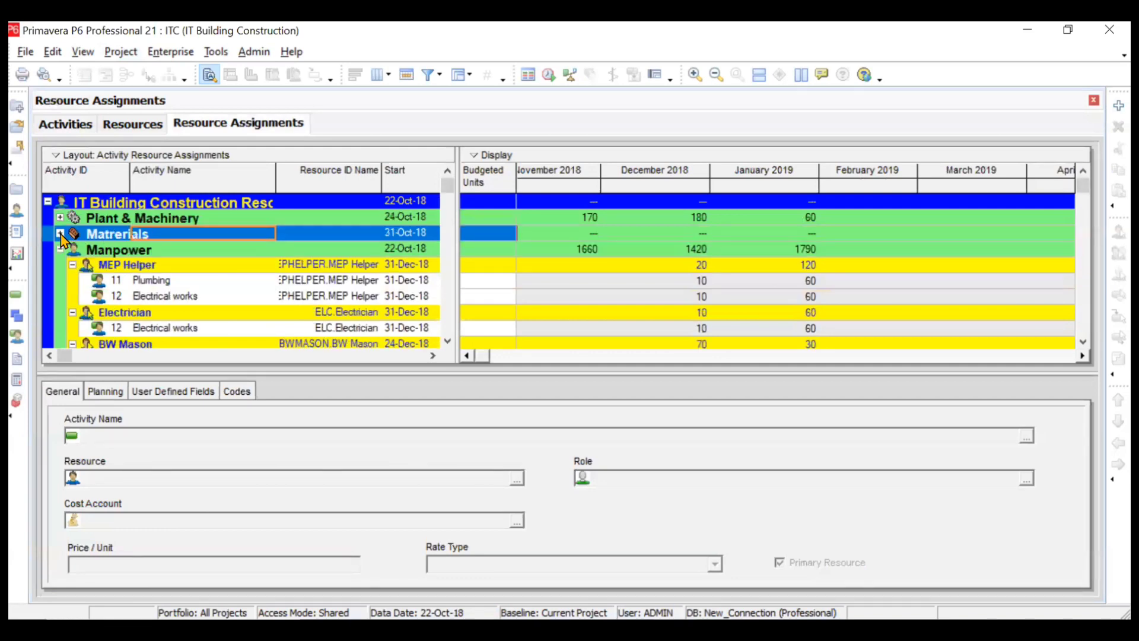
left_click(60, 249)
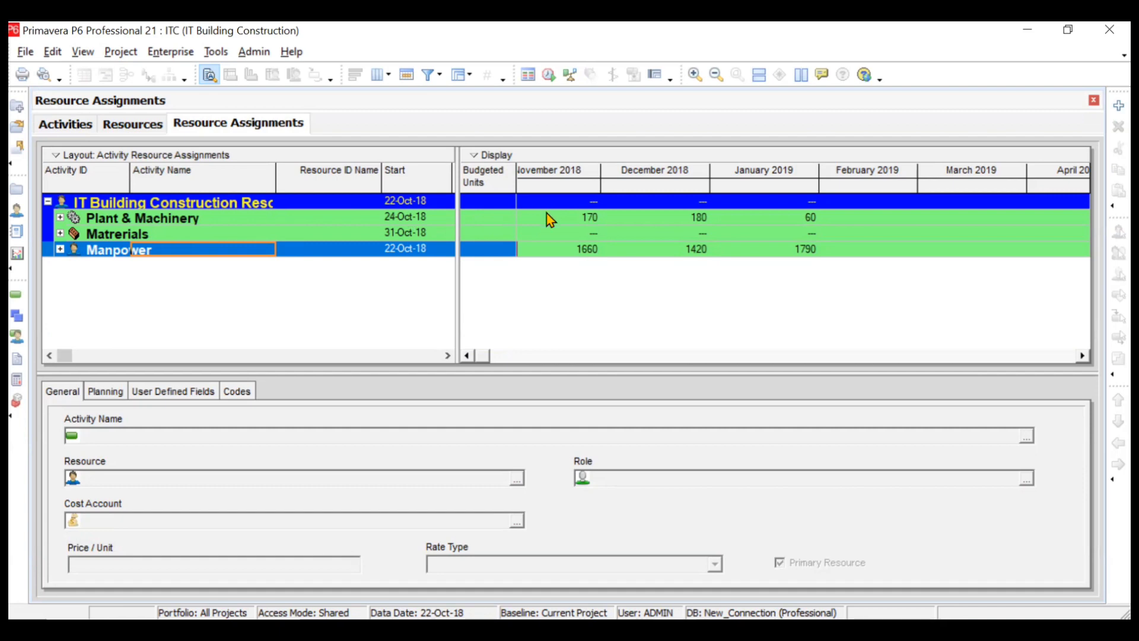
- Select the November 2018 totals: Manpower 1660, Matrerials, and Plant & Machinery 170
left_click(567, 249)
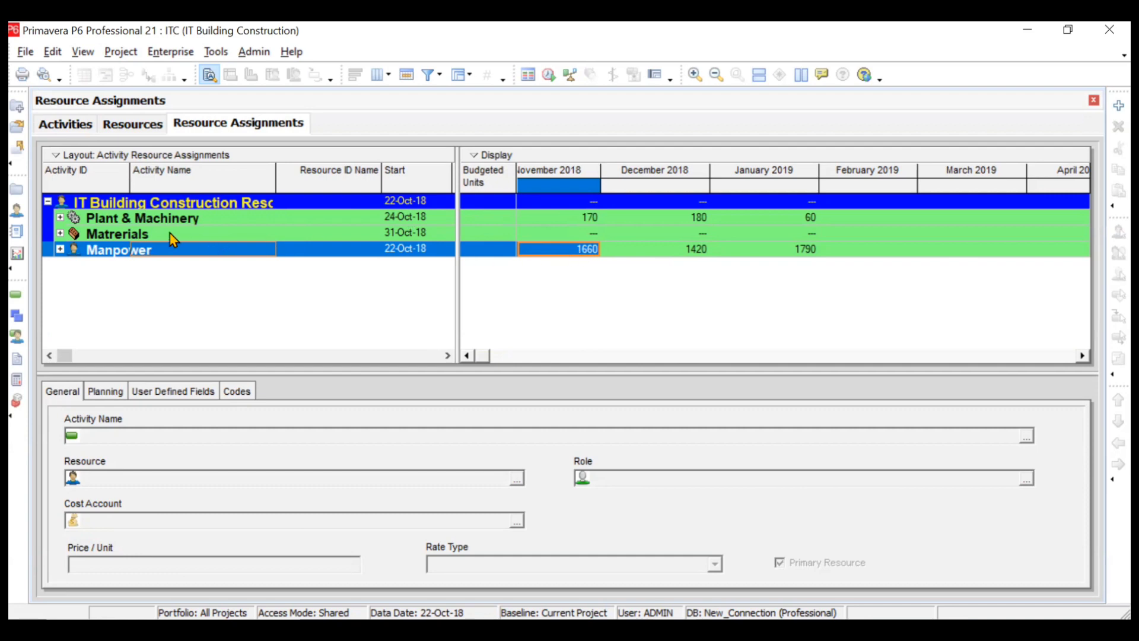
left_click(581, 233)
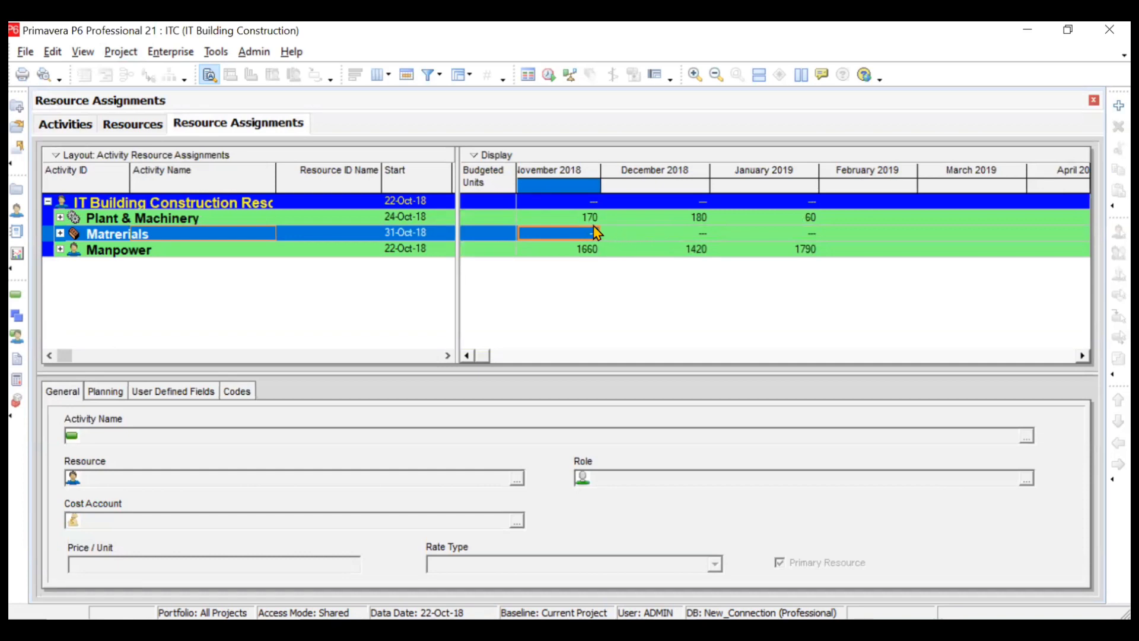
left_click(562, 217)
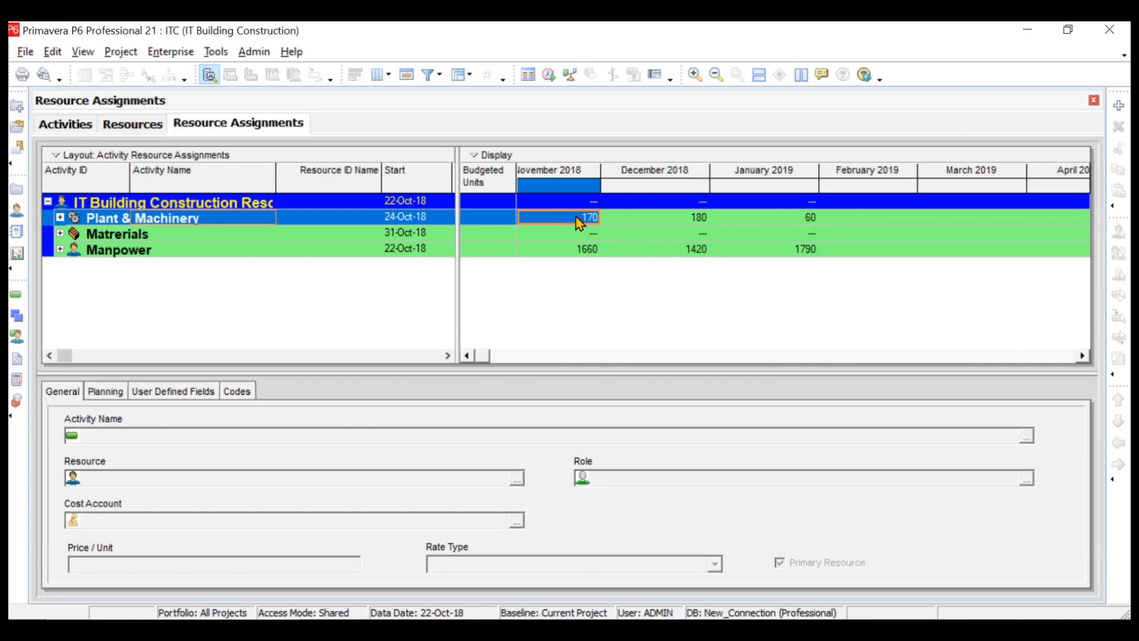
- Check Plant & Machinery's December 180 and January 60, then scroll back to October 2018 values 60 and 400
left_click(632, 221)
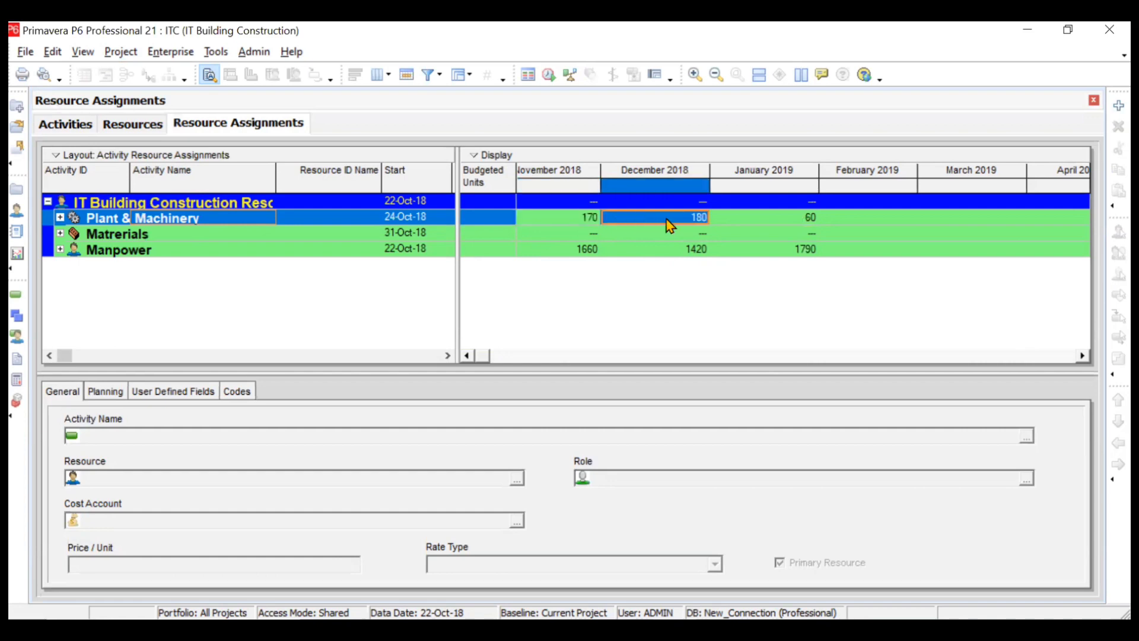
left_click(751, 220)
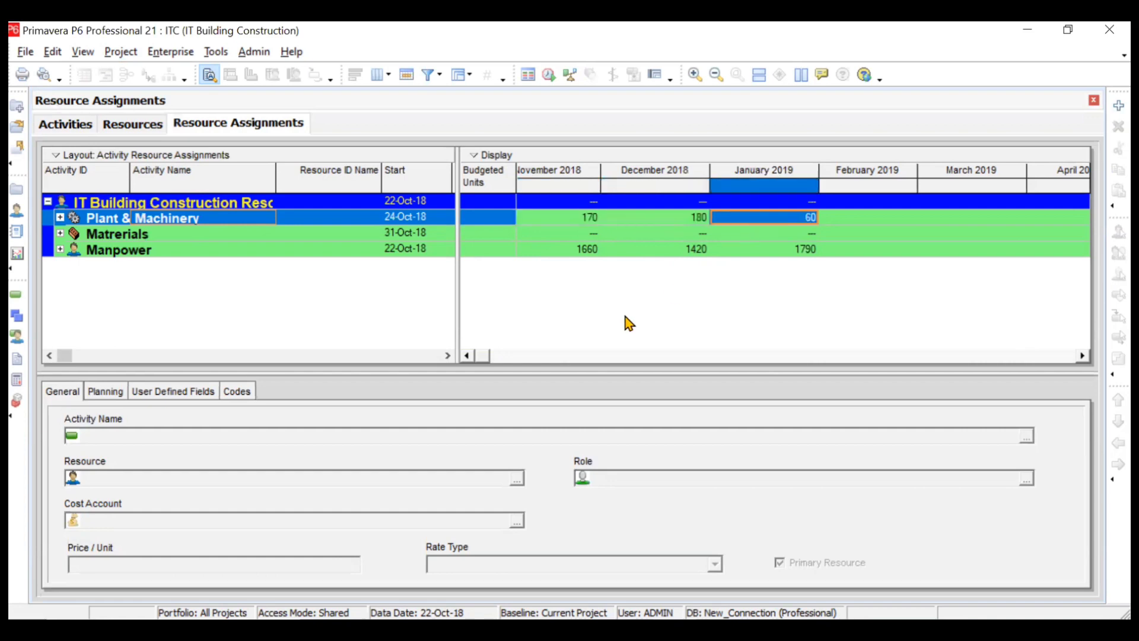
left_click(468, 356)
left_click(468, 356)
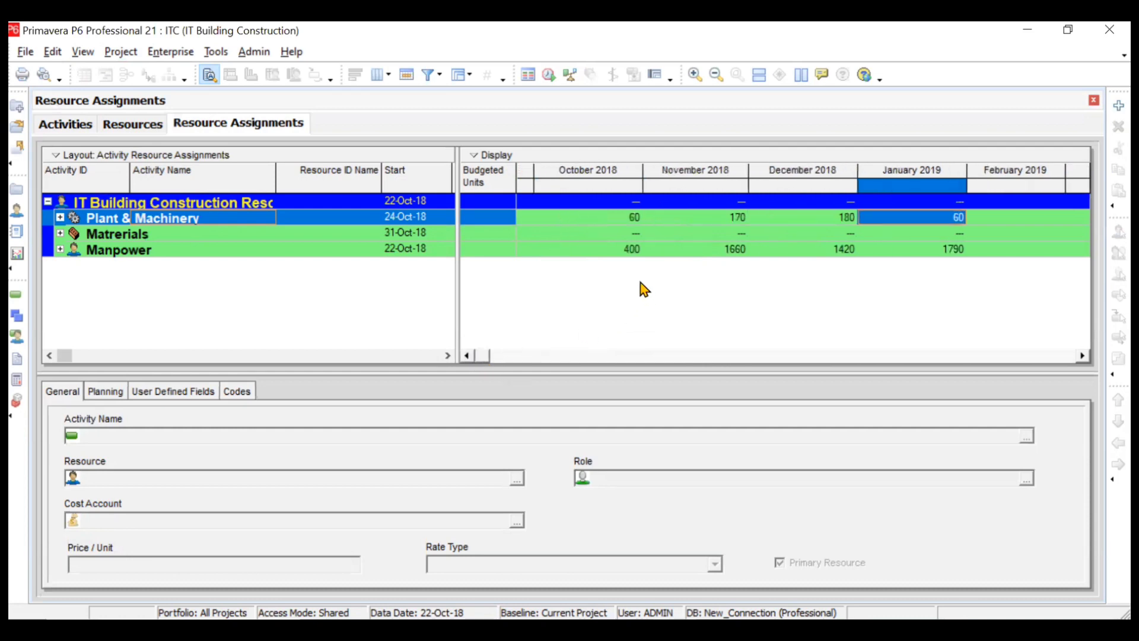
left_click(618, 219)
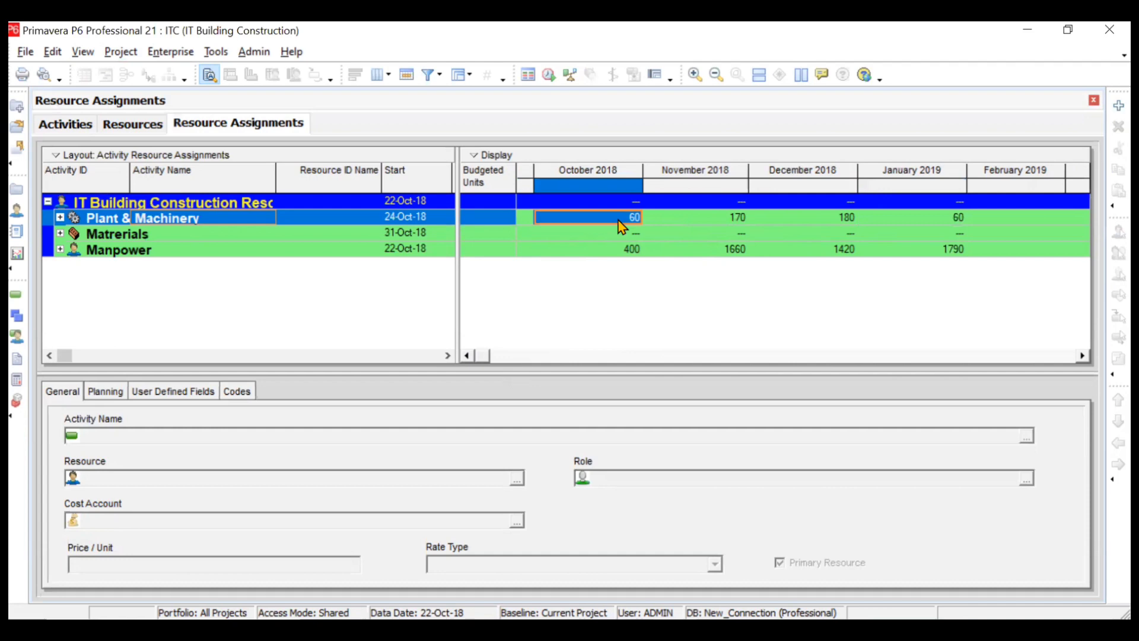
left_click(625, 250)
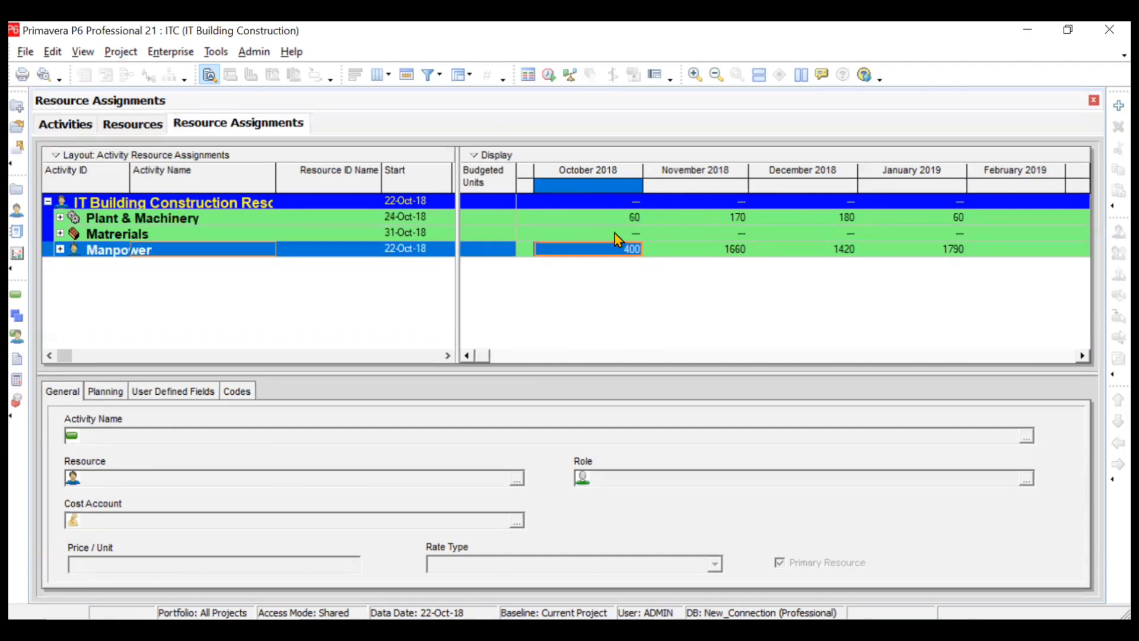
left_click(615, 220)
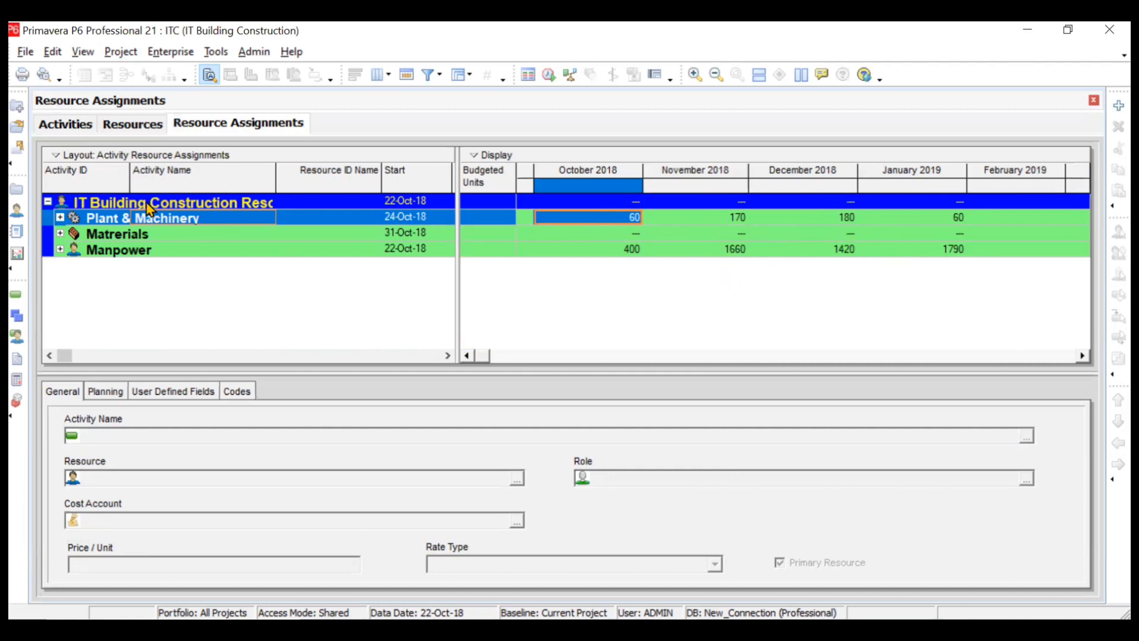
- Expand the Plant & Machinery, Materials and Manpower groups again
left_click(60, 217)
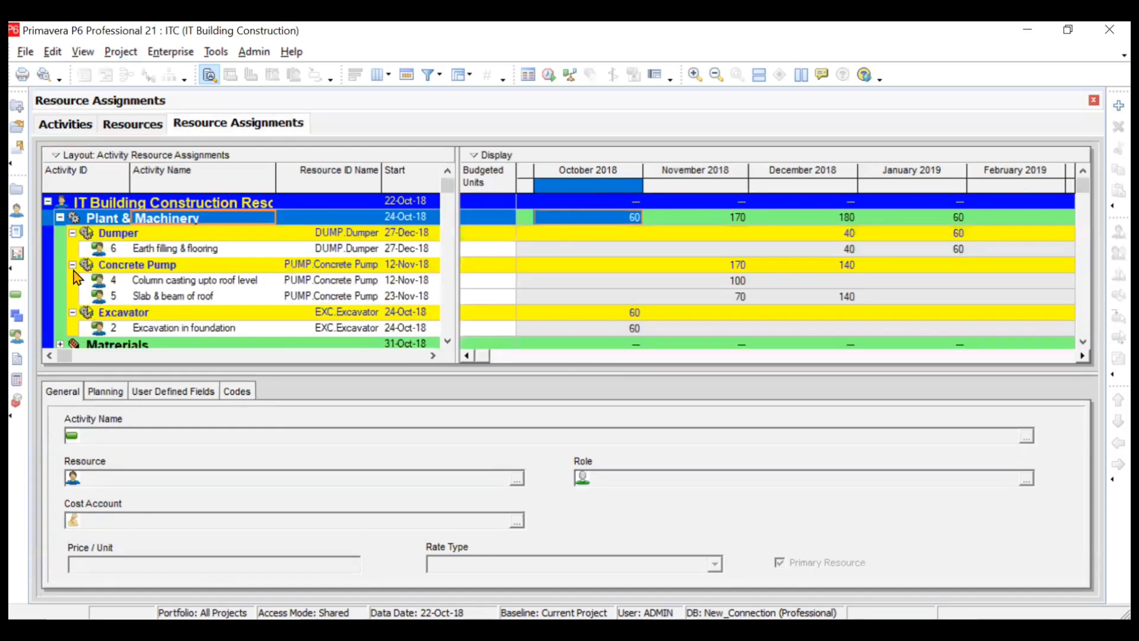
scroll(73, 270, "down", 1)
left_click(60, 313)
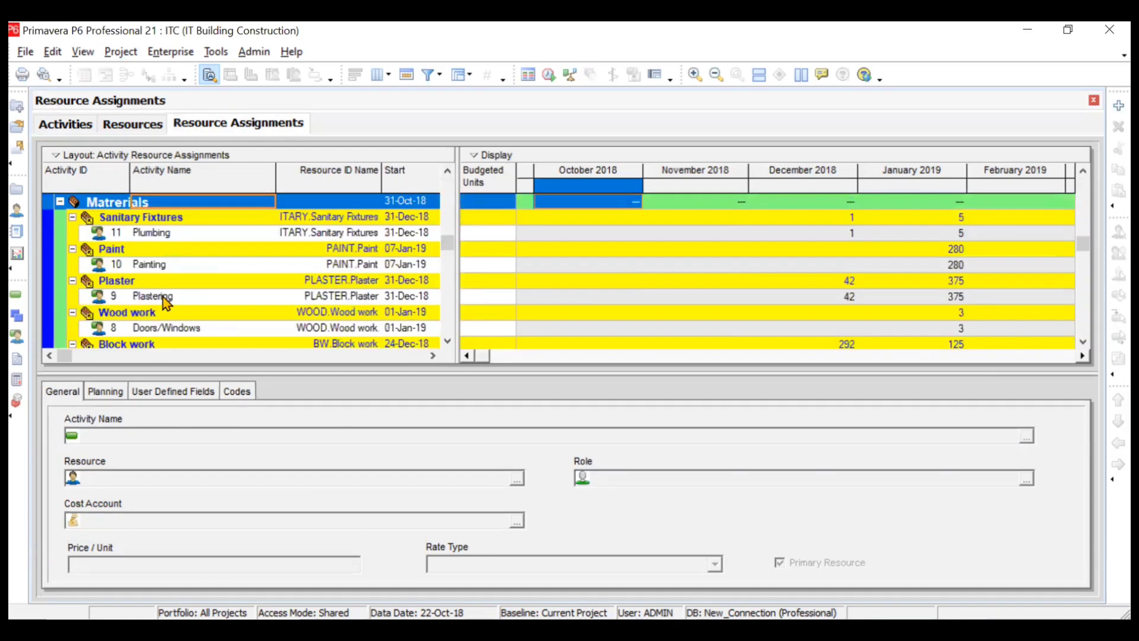
scroll(162, 297, "down", 4)
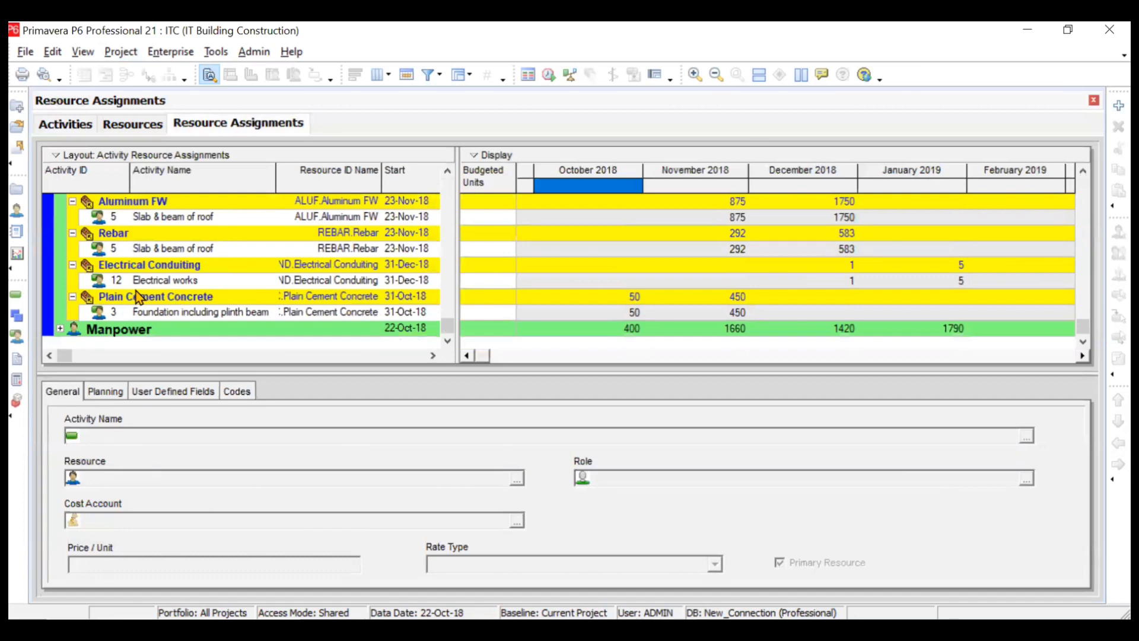
left_click(60, 329)
scroll(219, 226, "up", 10)
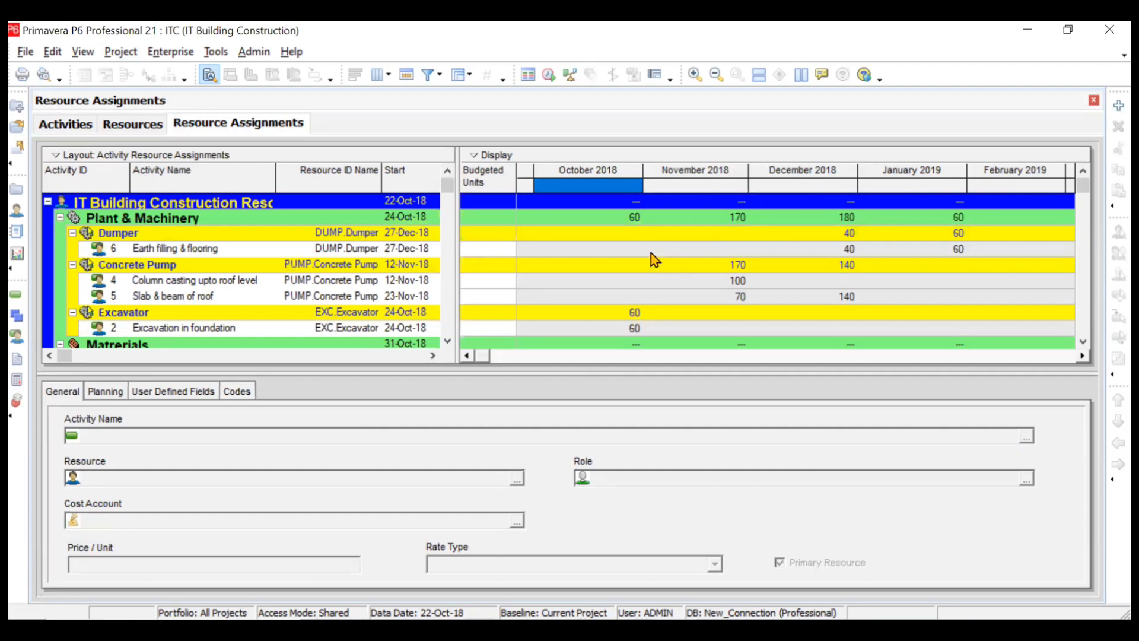
- Select the Dumper row, its December 2018 units of 40, and the Concrete Pump row
left_click(155, 233)
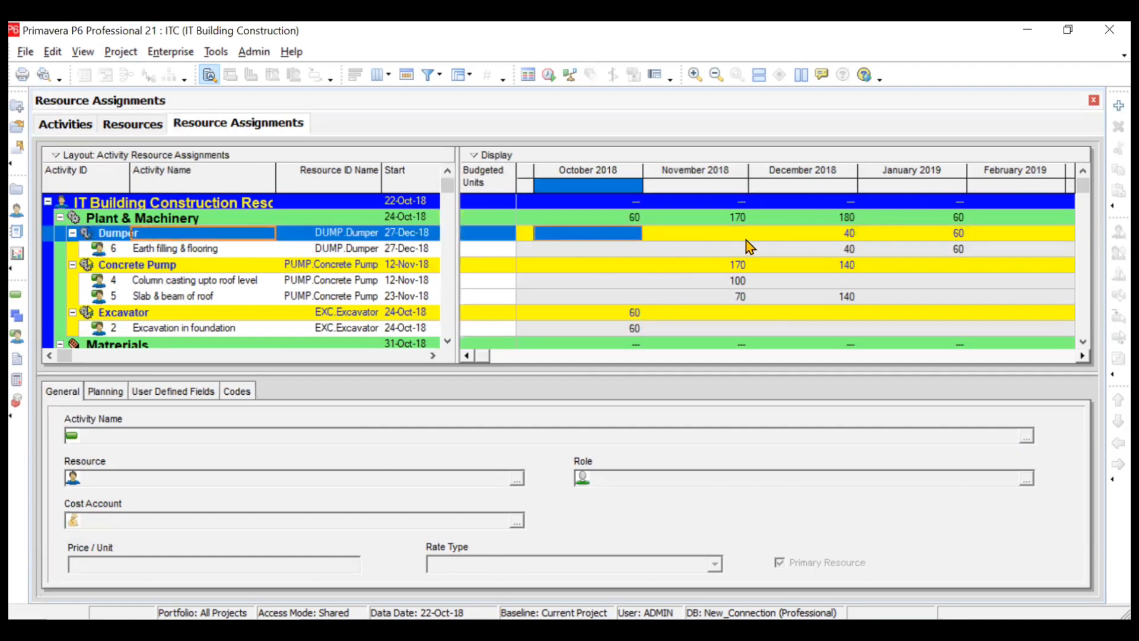
left_click(853, 237)
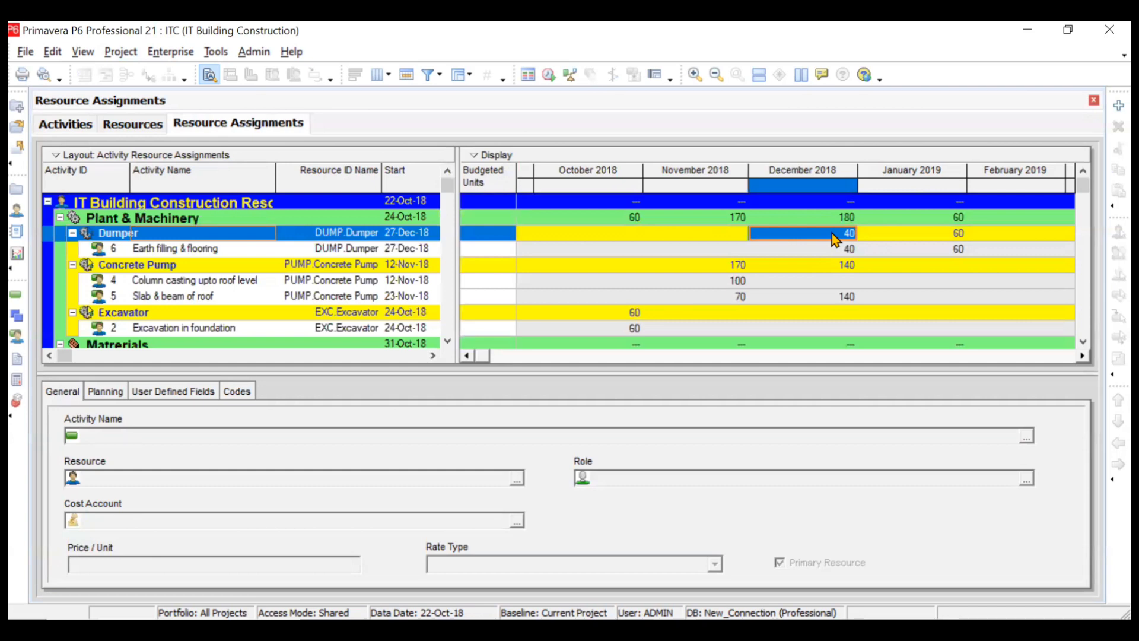
left_click(212, 267)
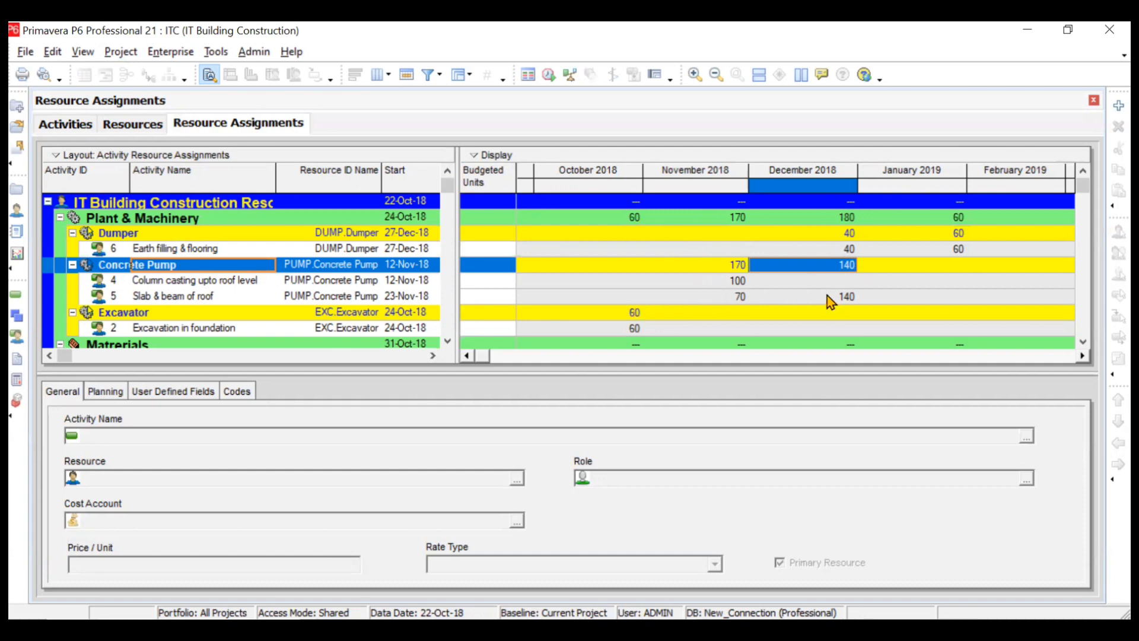
- Select the Construction Manager row and widen the table to reveal the Finish column
scroll(264, 295, "down", 8)
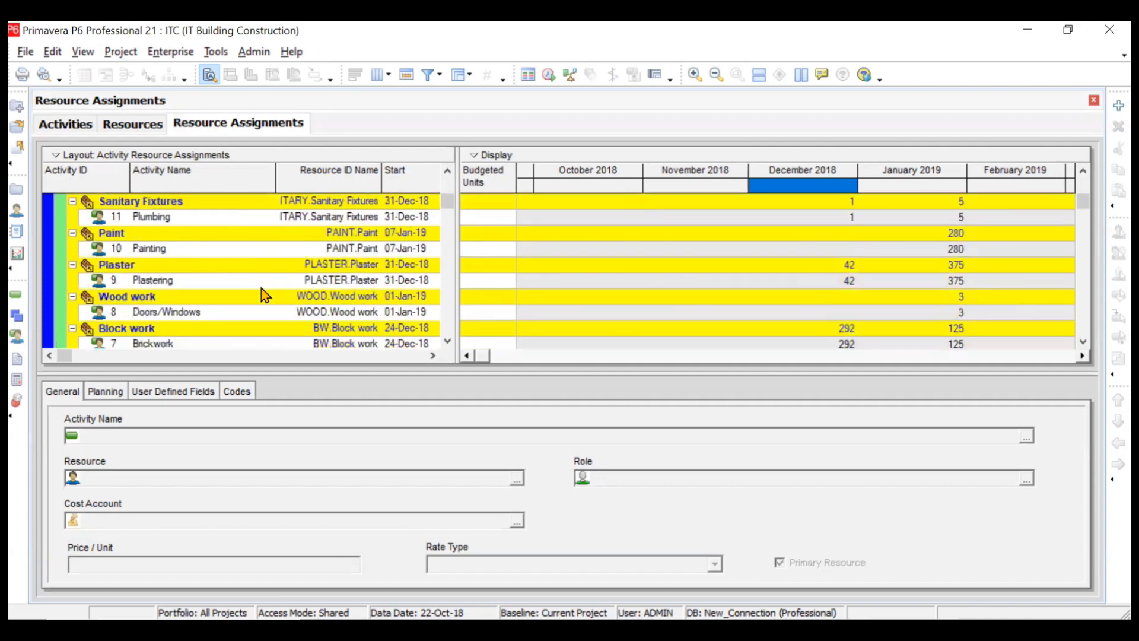
scroll(264, 294, "down", 6)
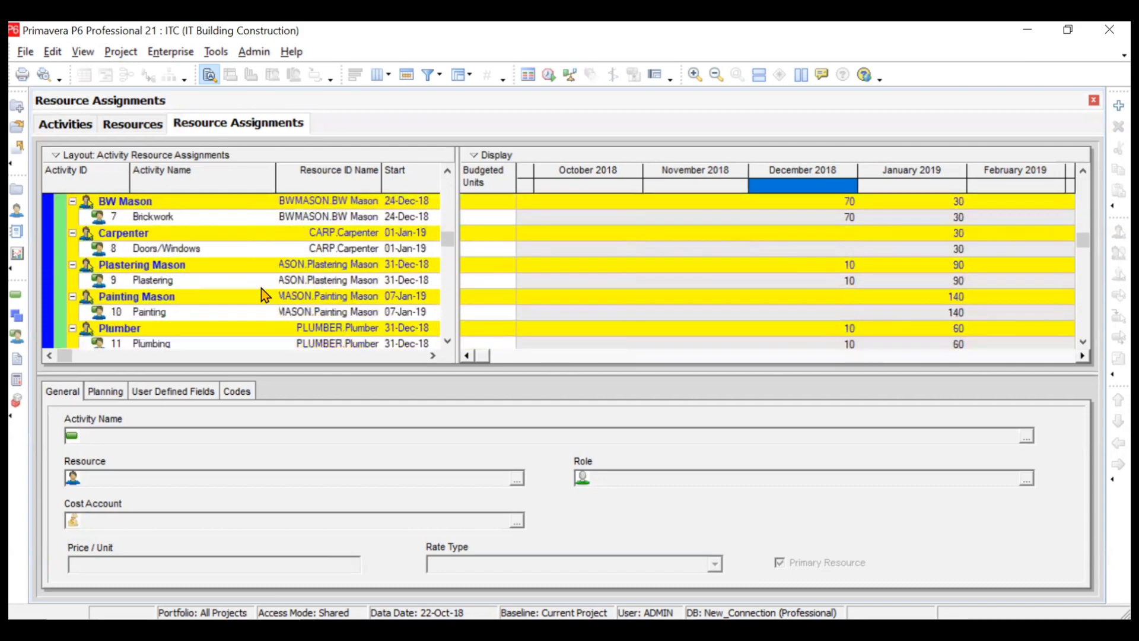
scroll(264, 295, "up", 4)
scroll(264, 295, "down", 7)
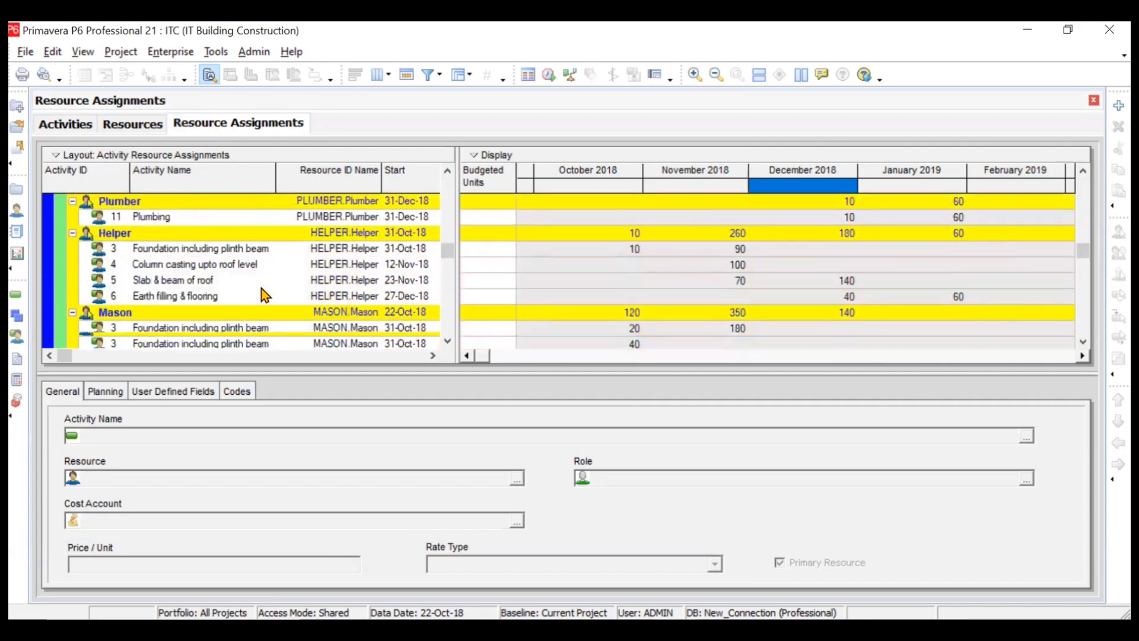
scroll(264, 295, "down", 3)
scroll(264, 295, "up", 2)
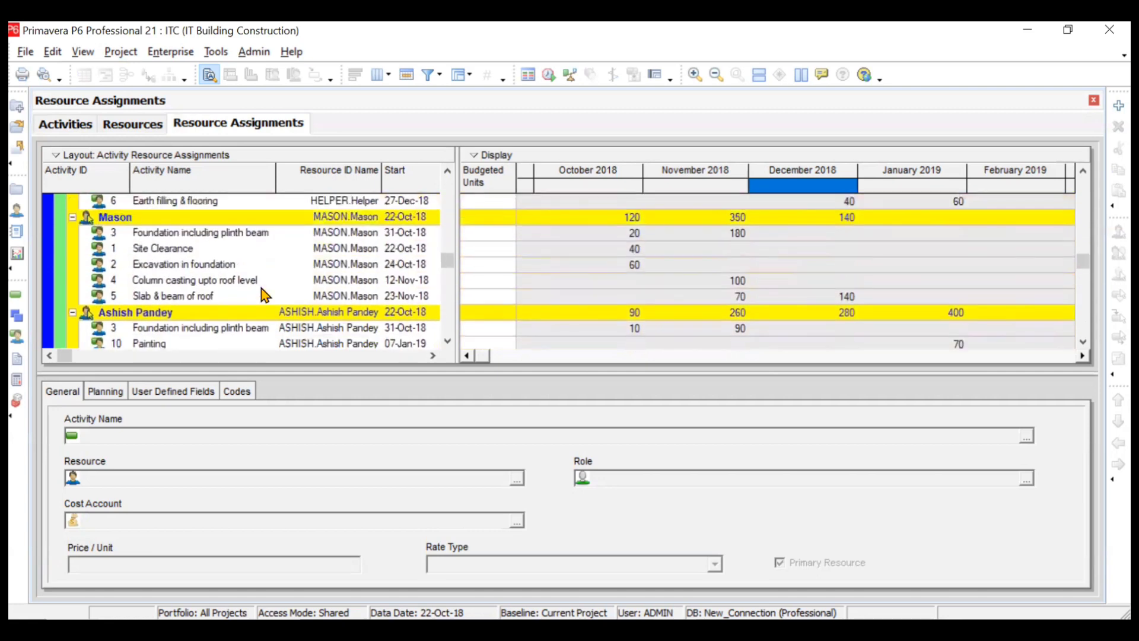
scroll(264, 295, "down", 1)
left_click(237, 267)
scroll(238, 270, "down", 1)
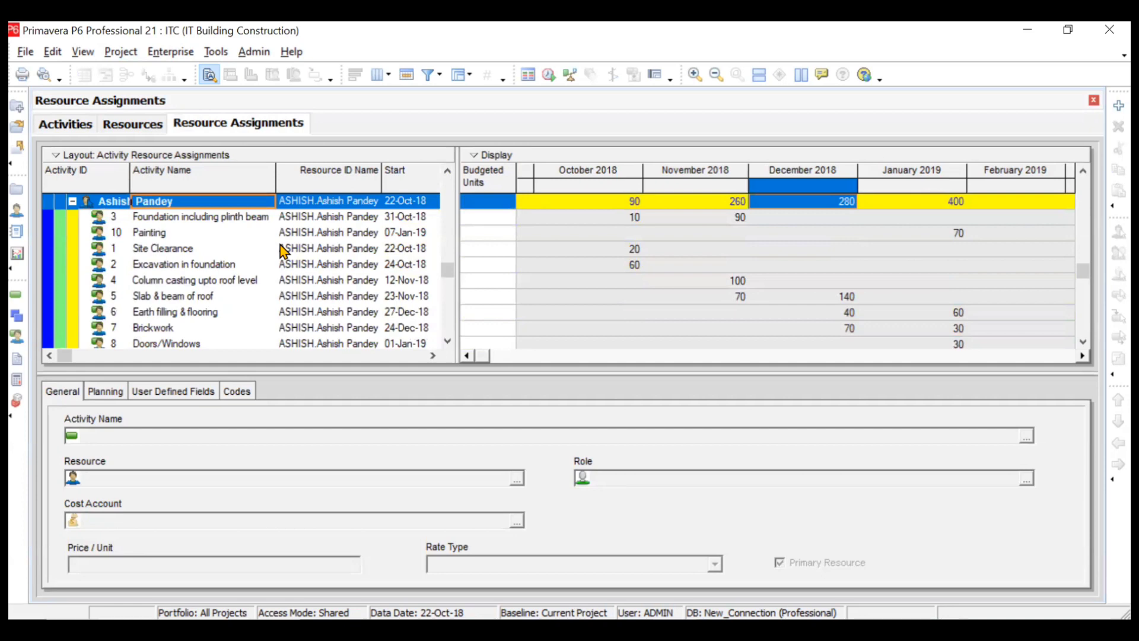
left_click_drag(453, 234, 663, 242)
scroll(578, 254, "up", 1)
scroll(579, 258, "down", 1)
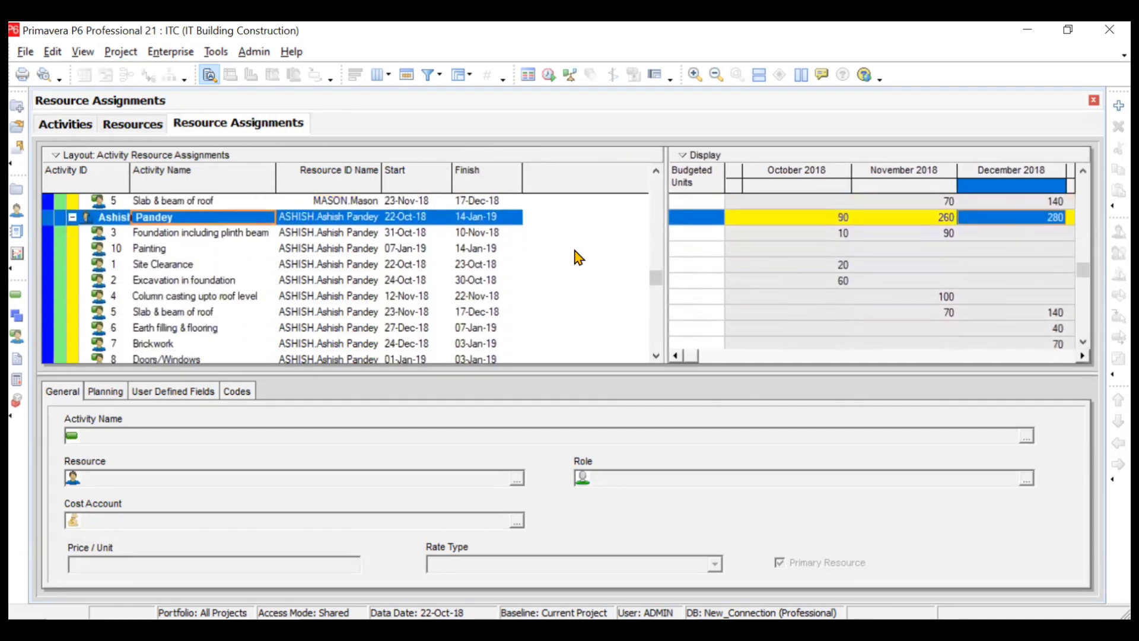
scroll(577, 256, "down", 1)
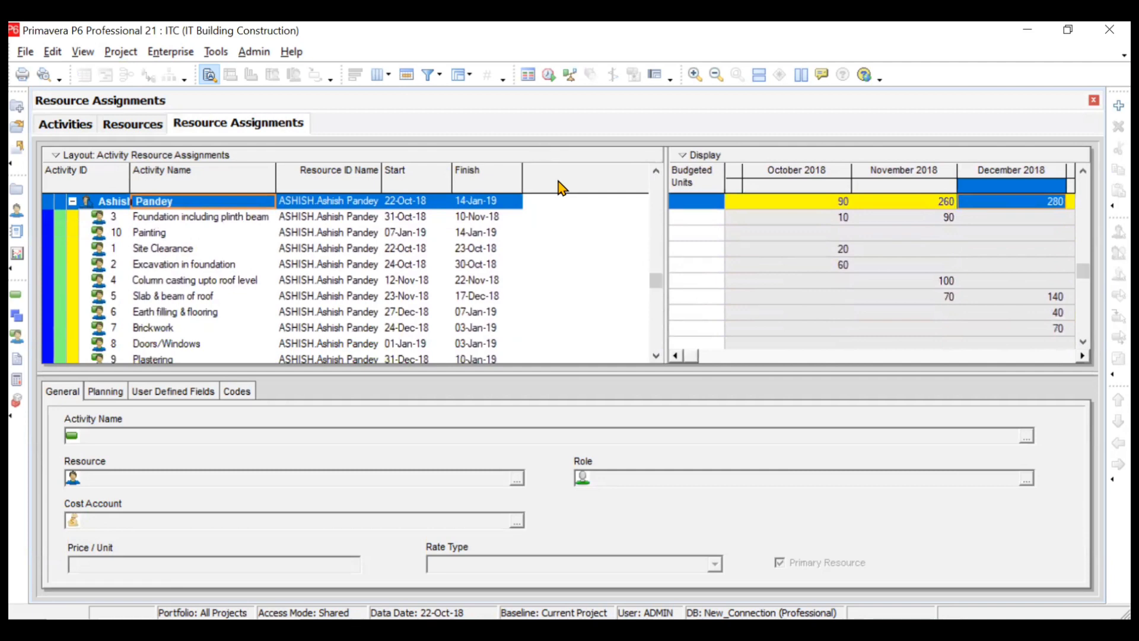
right_click(558, 182)
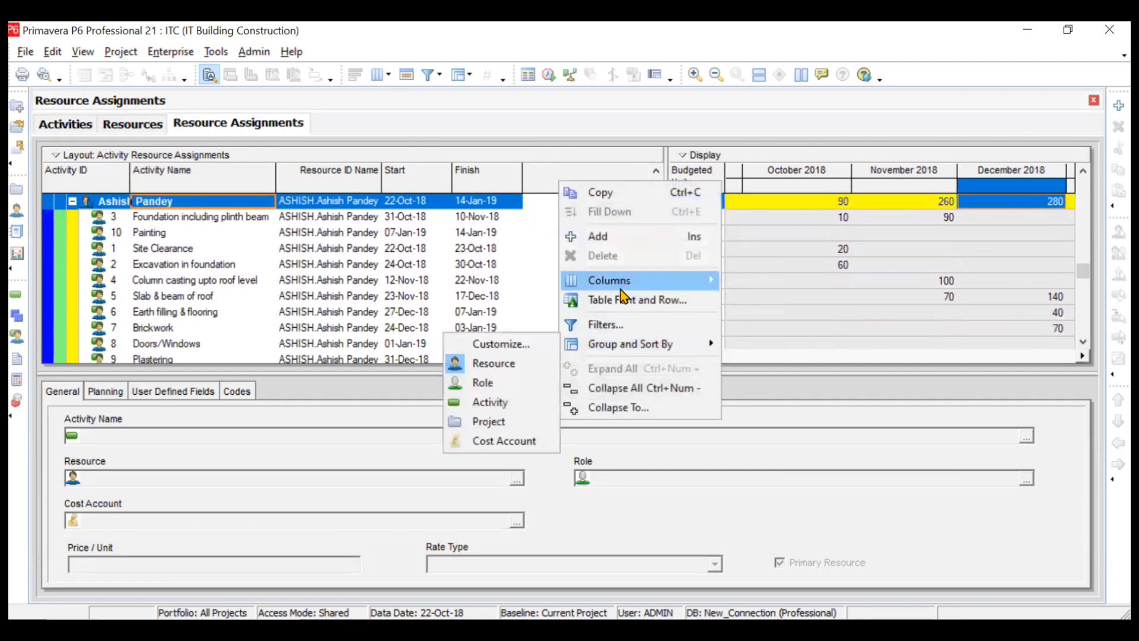
mouse_move(622, 291)
left_click(498, 344)
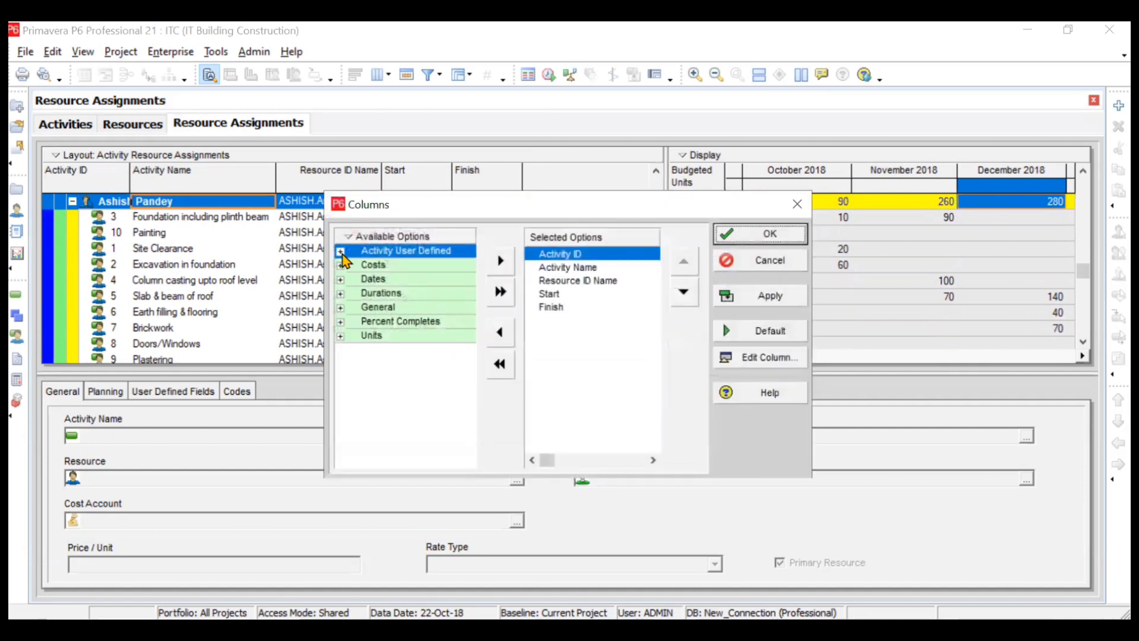
left_click(341, 252)
left_click(341, 279)
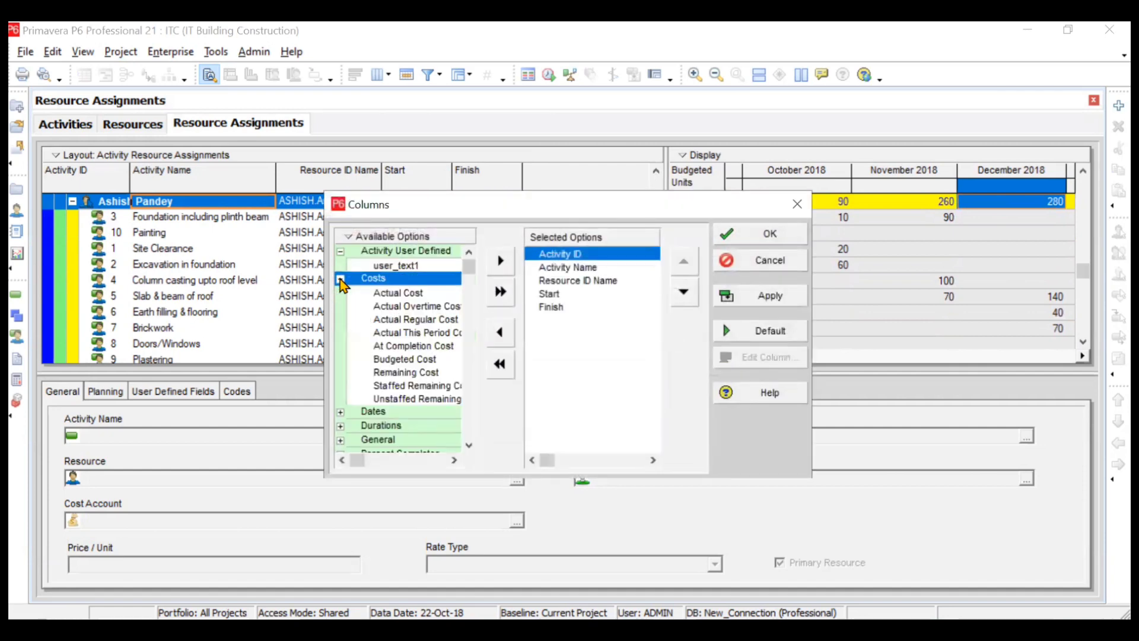
scroll(396, 391, "down", 1)
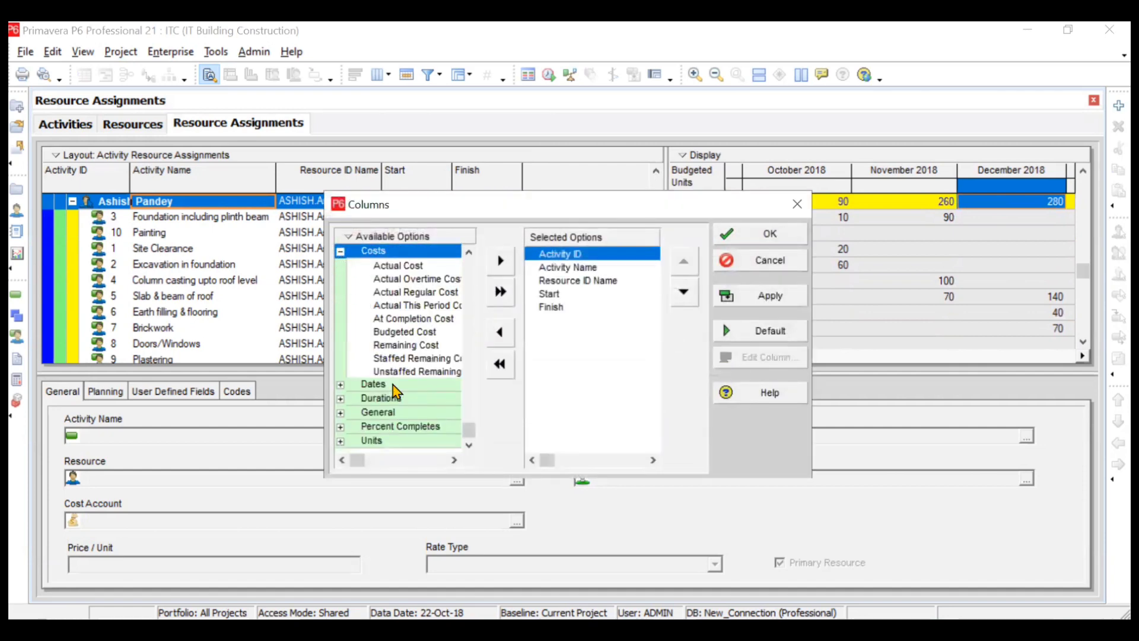
left_click(797, 204)
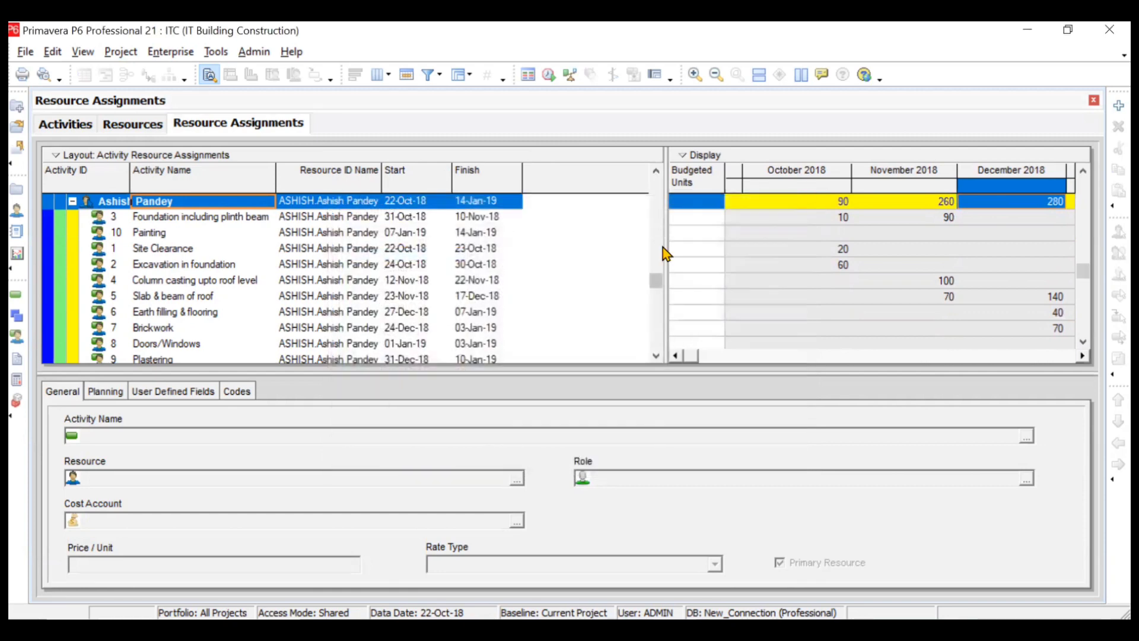
- Widen the monthly grid and check the Construction Manager's units: 90, 260, 280, 400 for October–January
left_click_drag(665, 248, 513, 226)
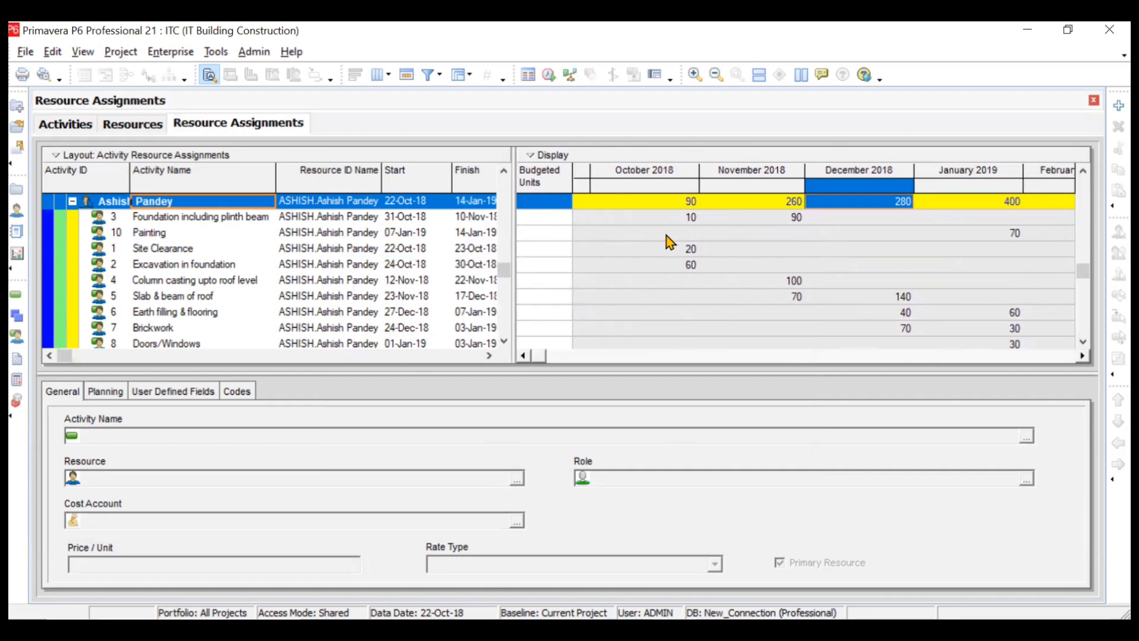
scroll(666, 236, "up", 1)
scroll(666, 241, "up", 1)
left_click(682, 266)
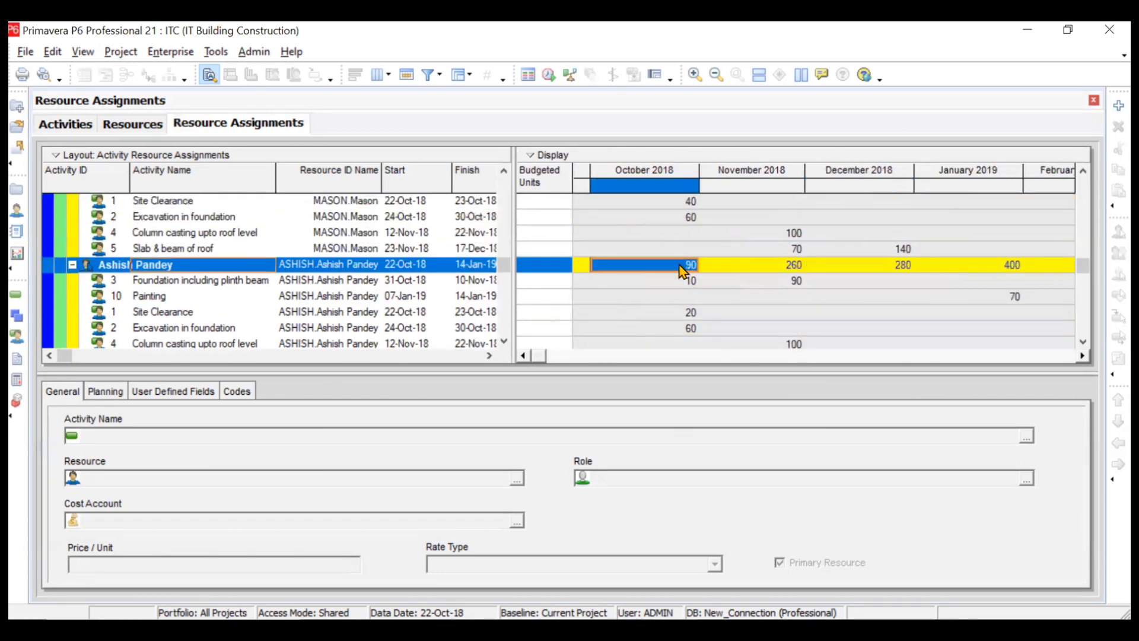
left_click(725, 265)
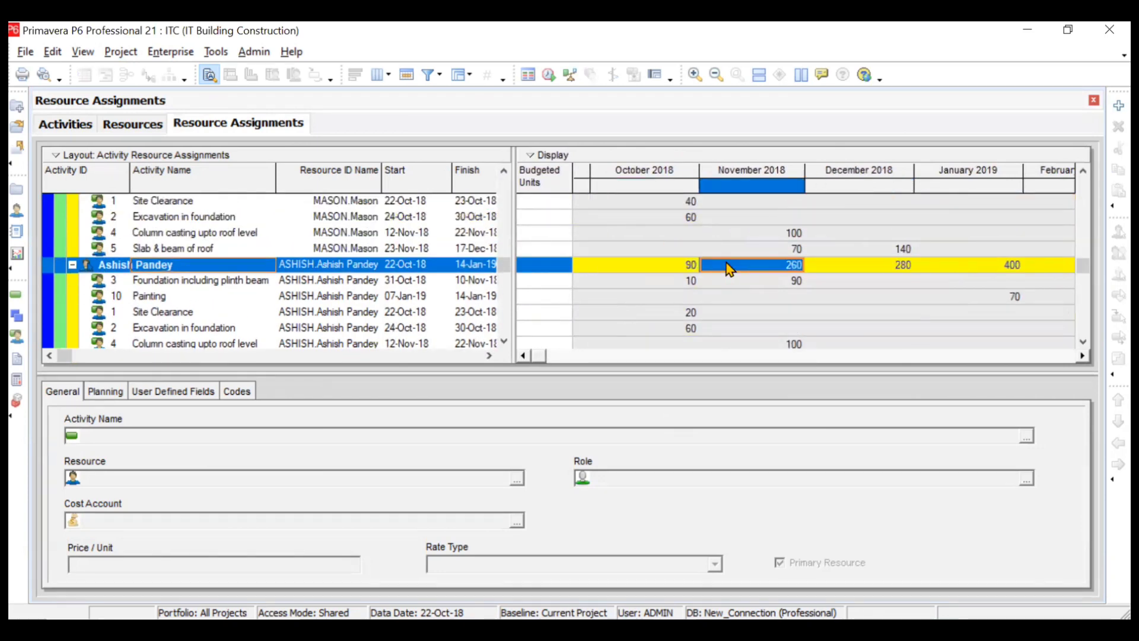
left_click(844, 265)
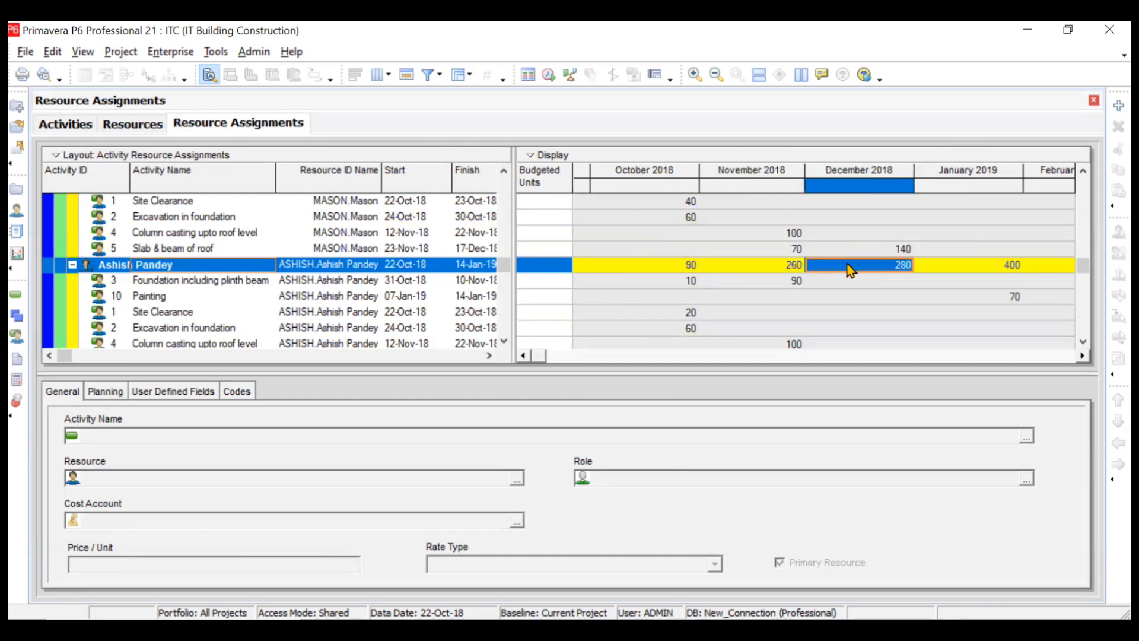
left_click(968, 265)
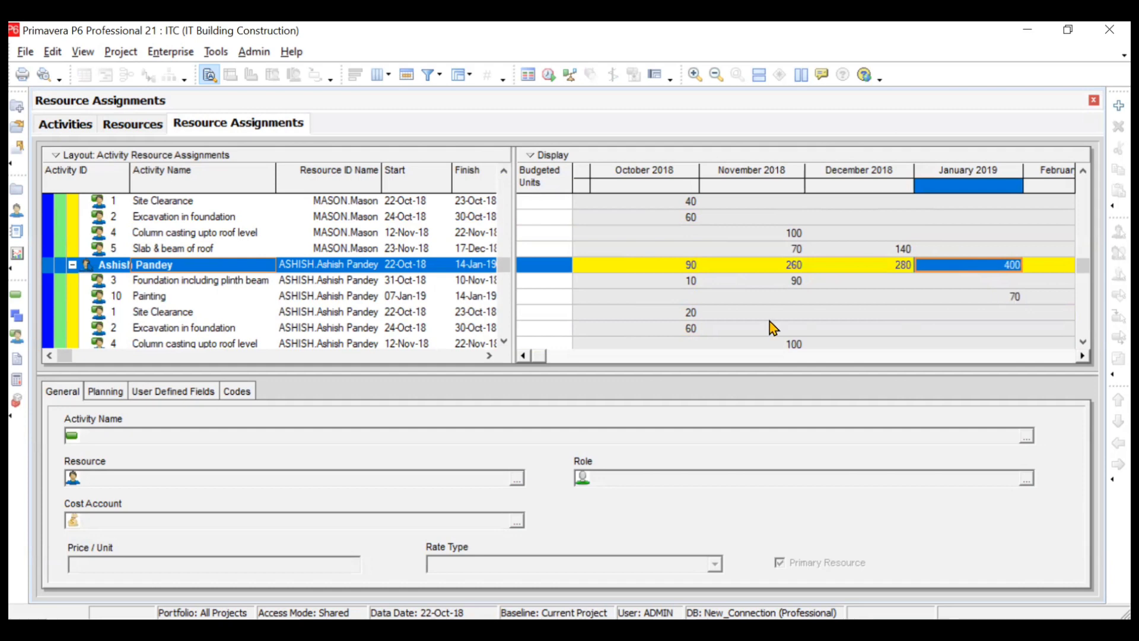
- Inspect the Foundation, Site Clearance (20), Excavation in foundation (60) and Painting (70) assignments
scroll(818, 311, "down", 3)
scroll(819, 312, "up", 2)
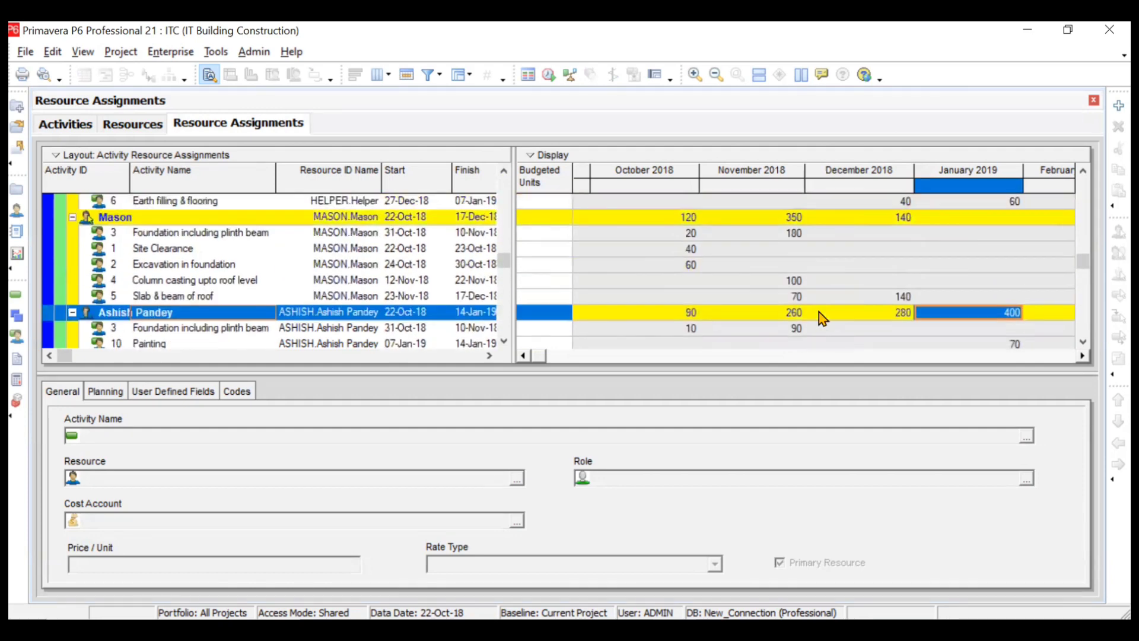
scroll(820, 314, "down", 2)
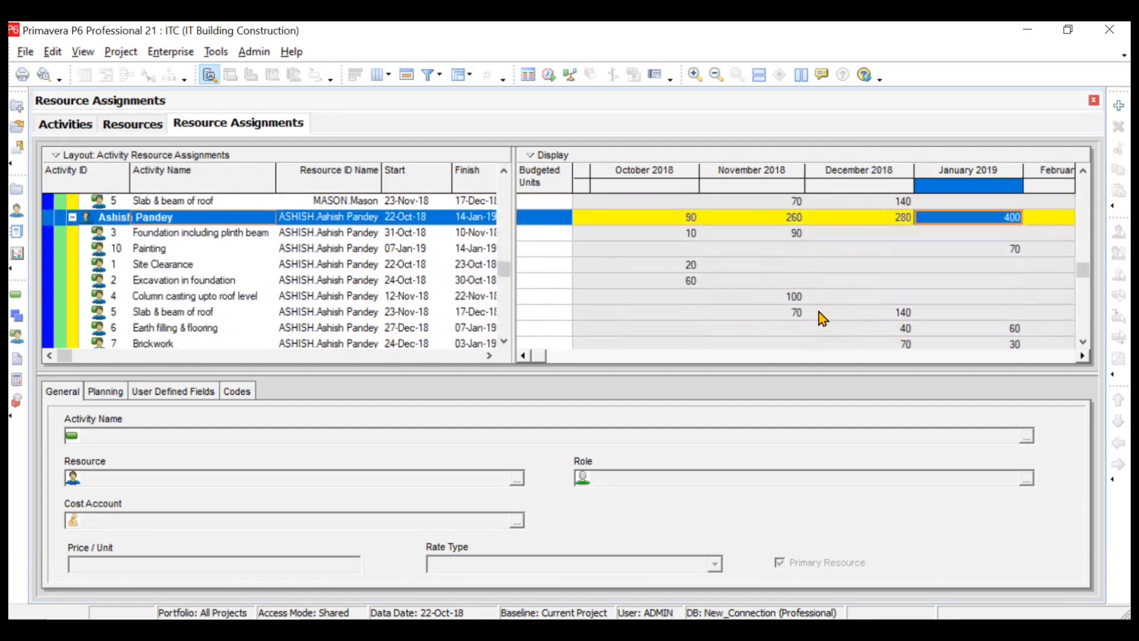
left_click(670, 218)
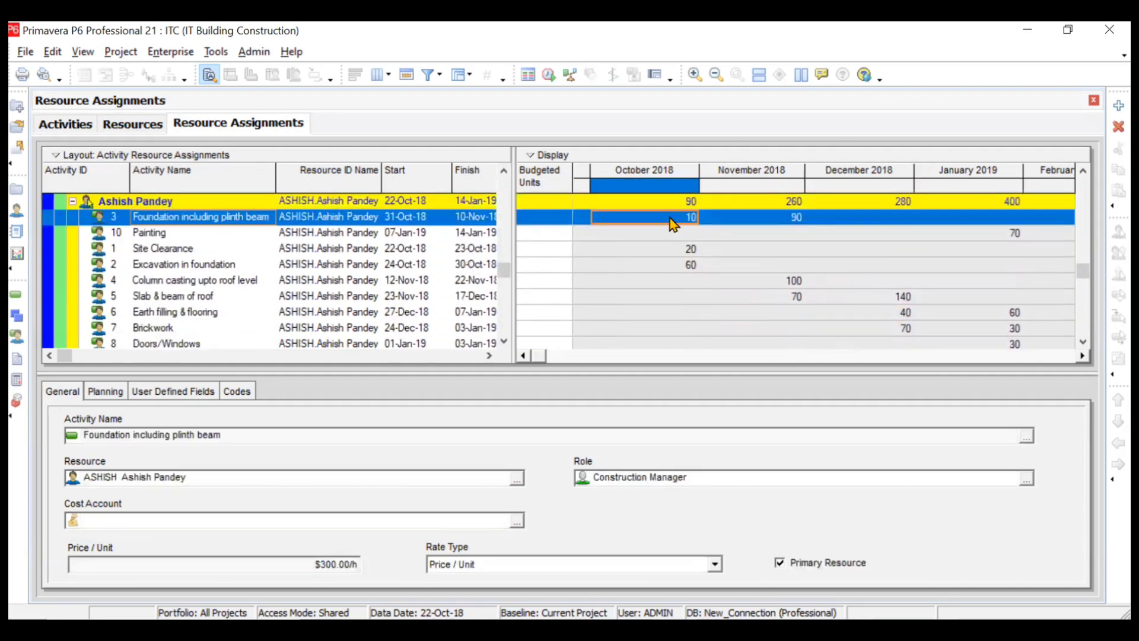
left_click(653, 251)
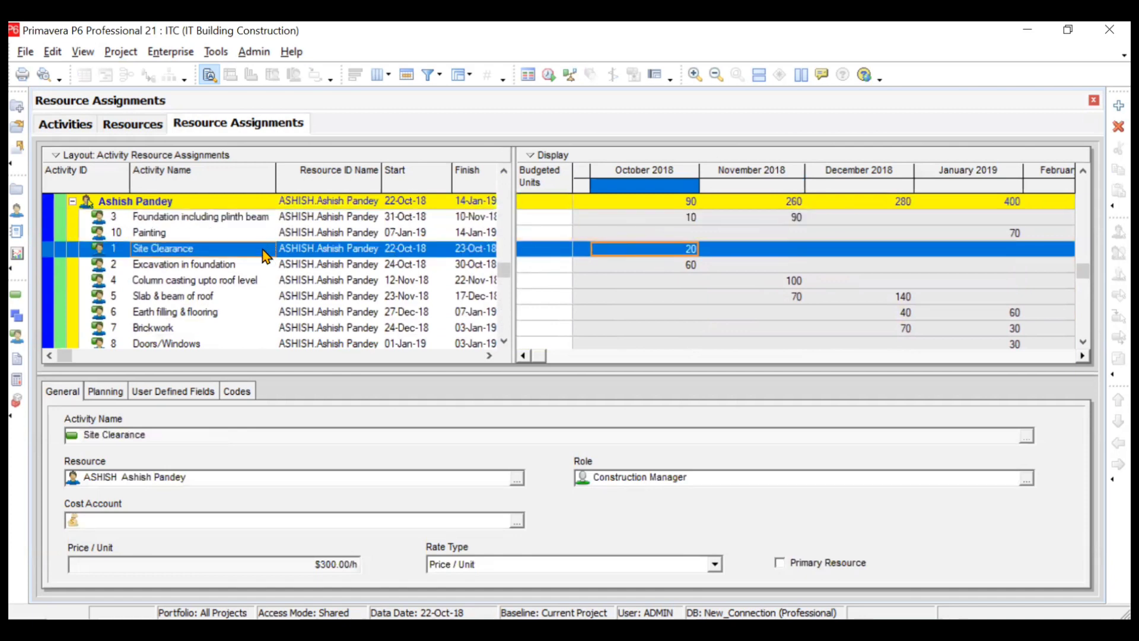
left_click(630, 267)
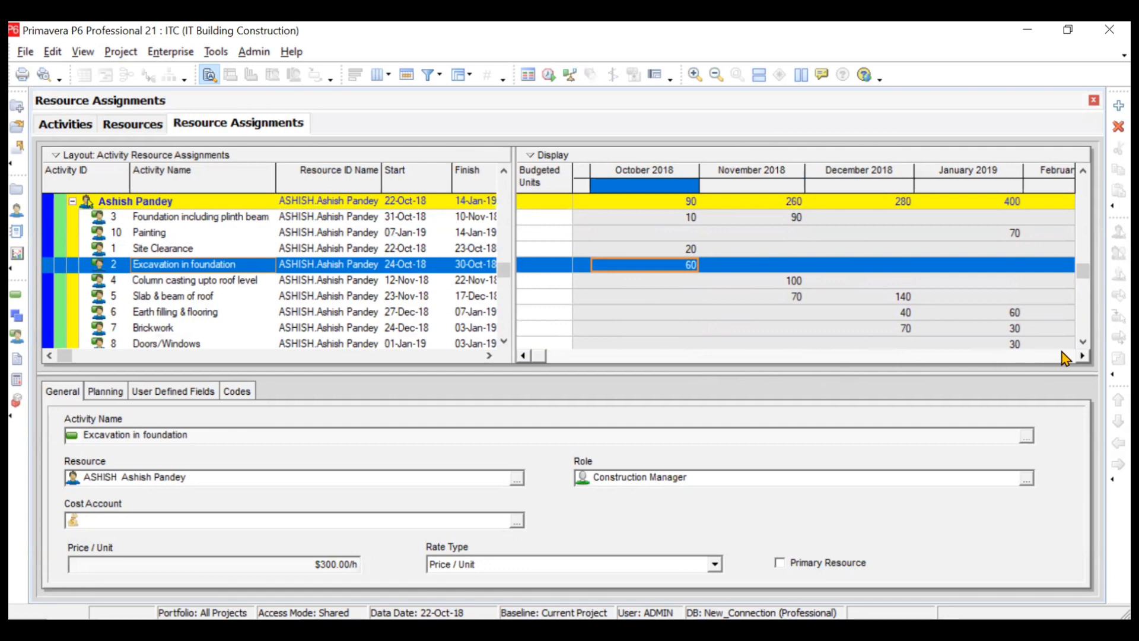
left_click(794, 235)
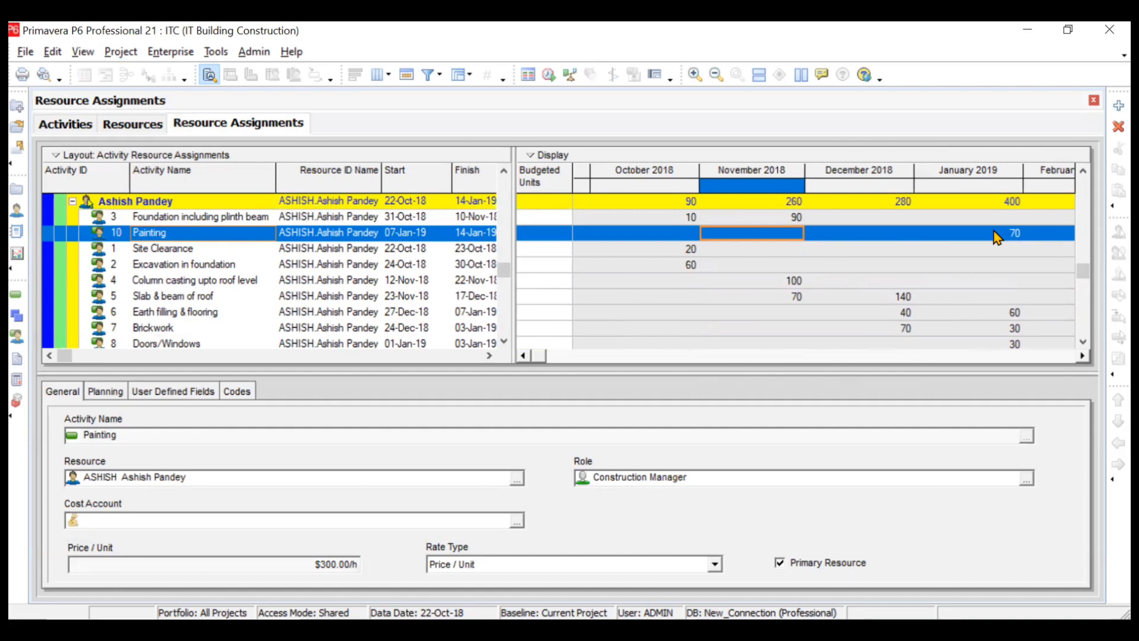
scroll(898, 320, "down", 3)
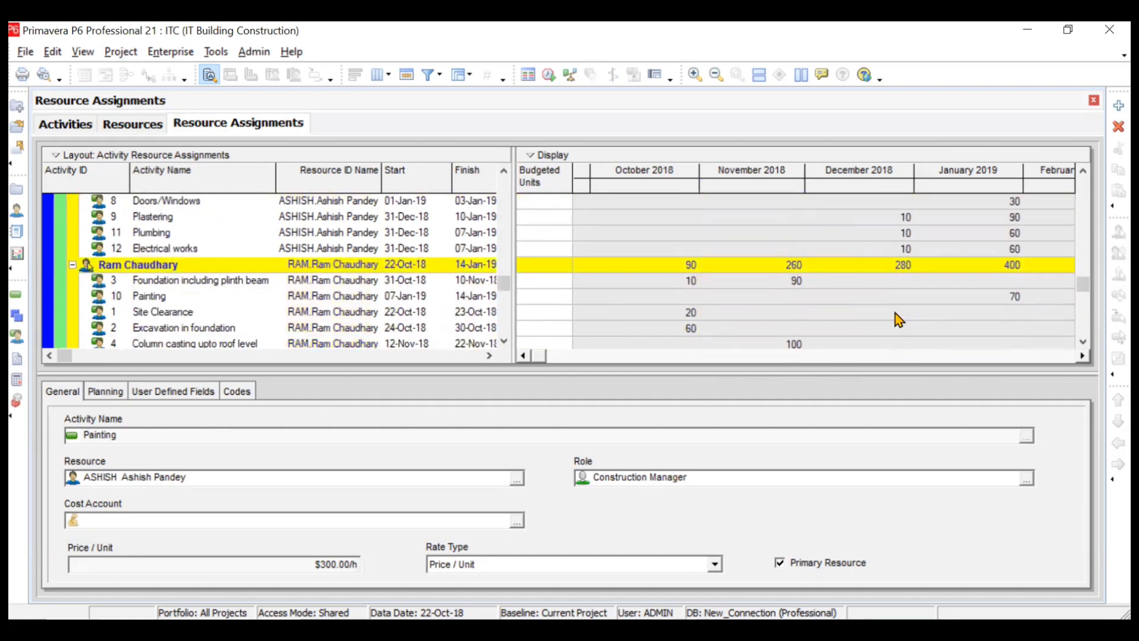
scroll(899, 320, "up", 4)
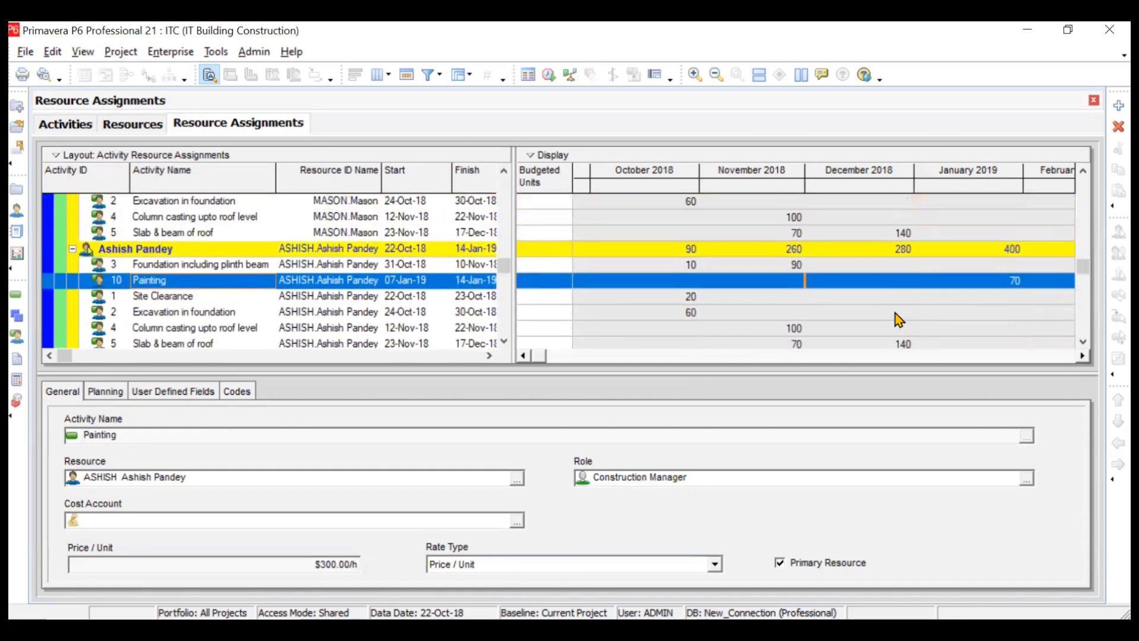
scroll(667, 248, "up", 2)
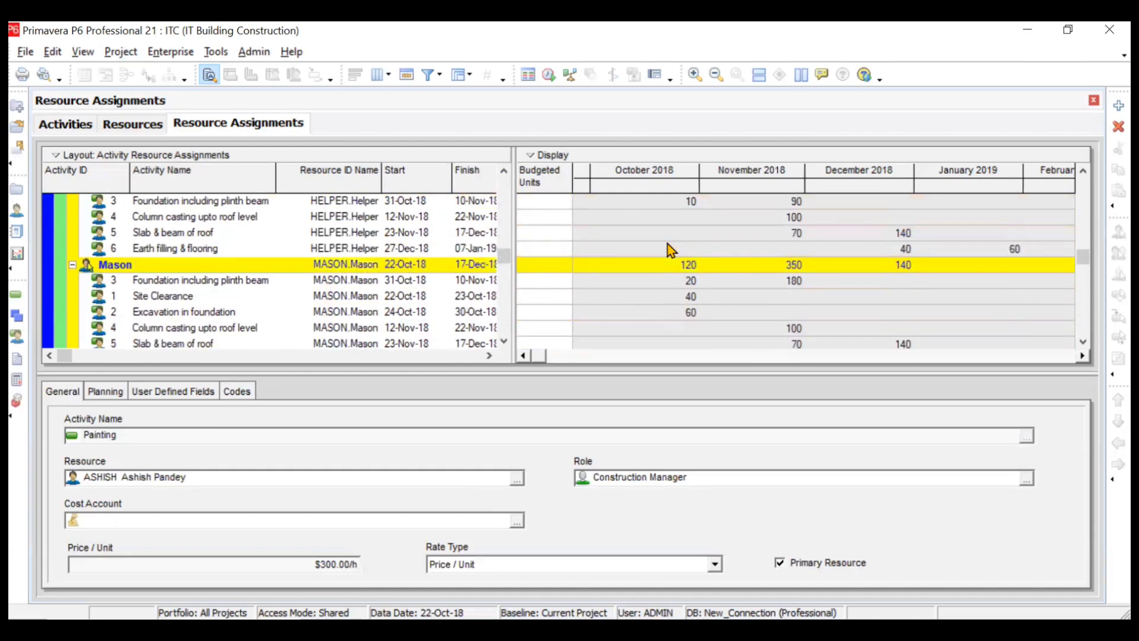
scroll(668, 249, "up", 3)
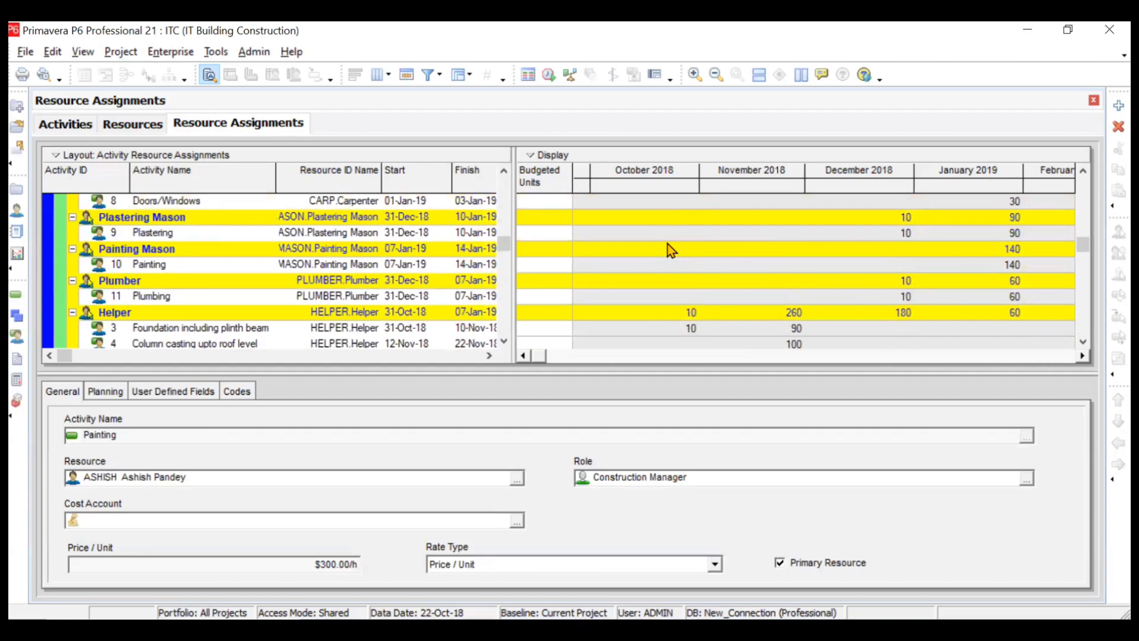
scroll(668, 248, "down", 3)
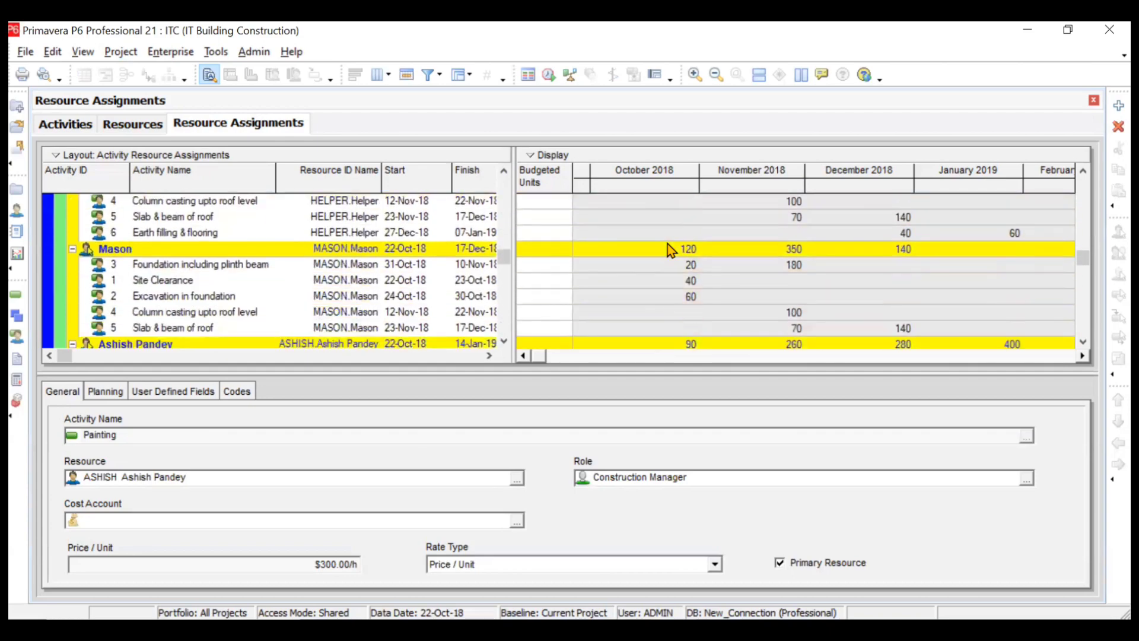
scroll(668, 248, "up", 7)
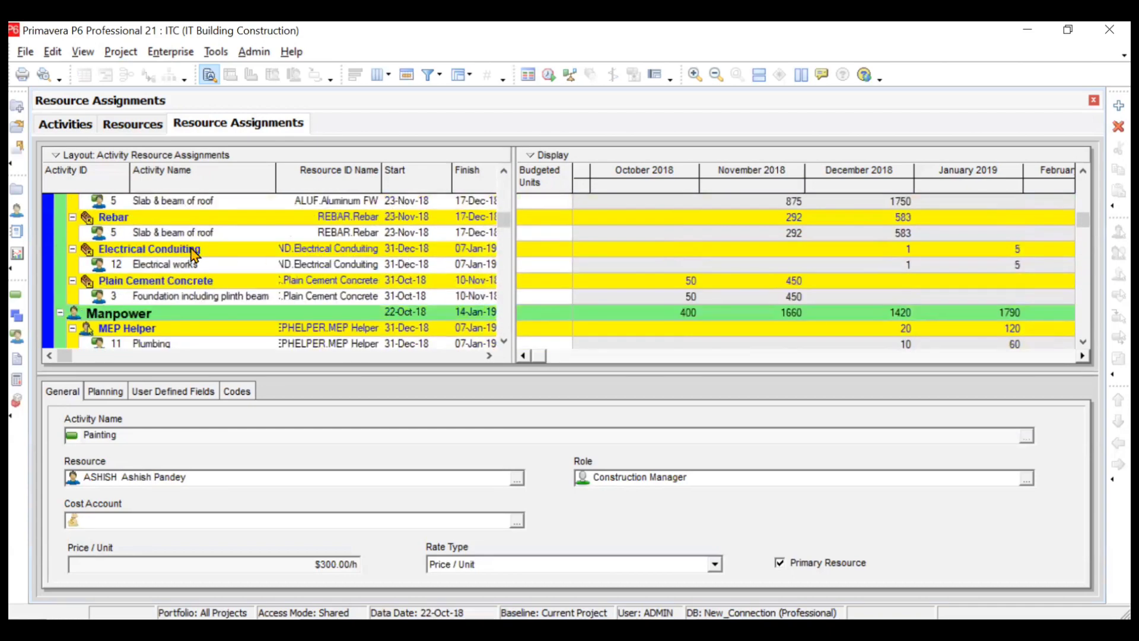
scroll(194, 254, "up", 5)
left_click(195, 254)
- Collapse the assignments grid to Resource ID Name Level 3 using Collapse To
right_click(194, 254)
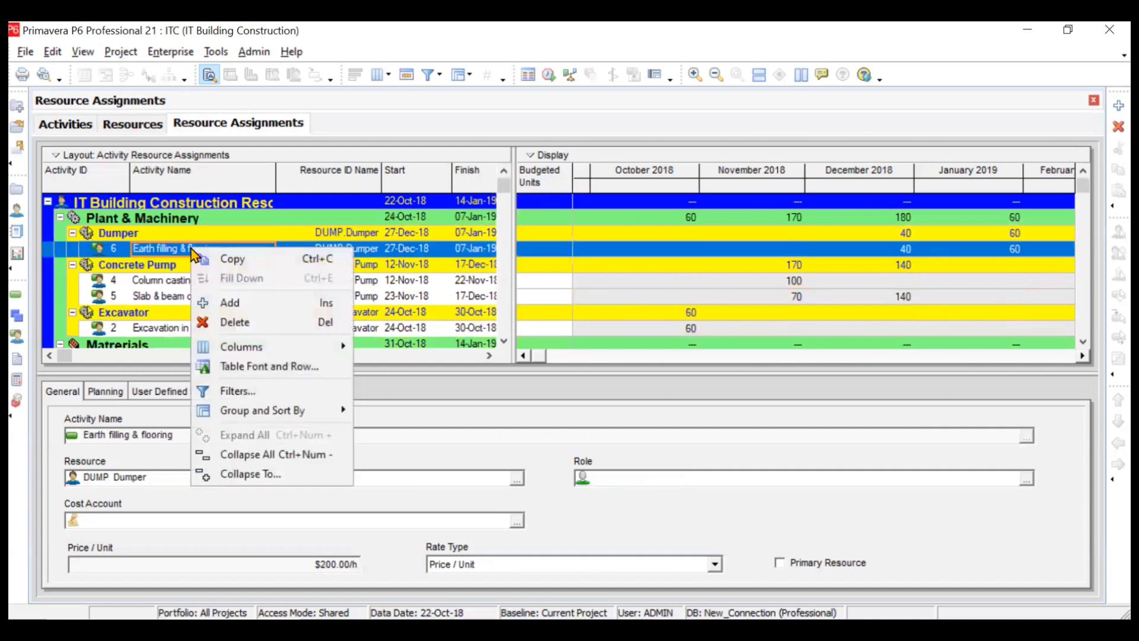
mouse_move(275, 418)
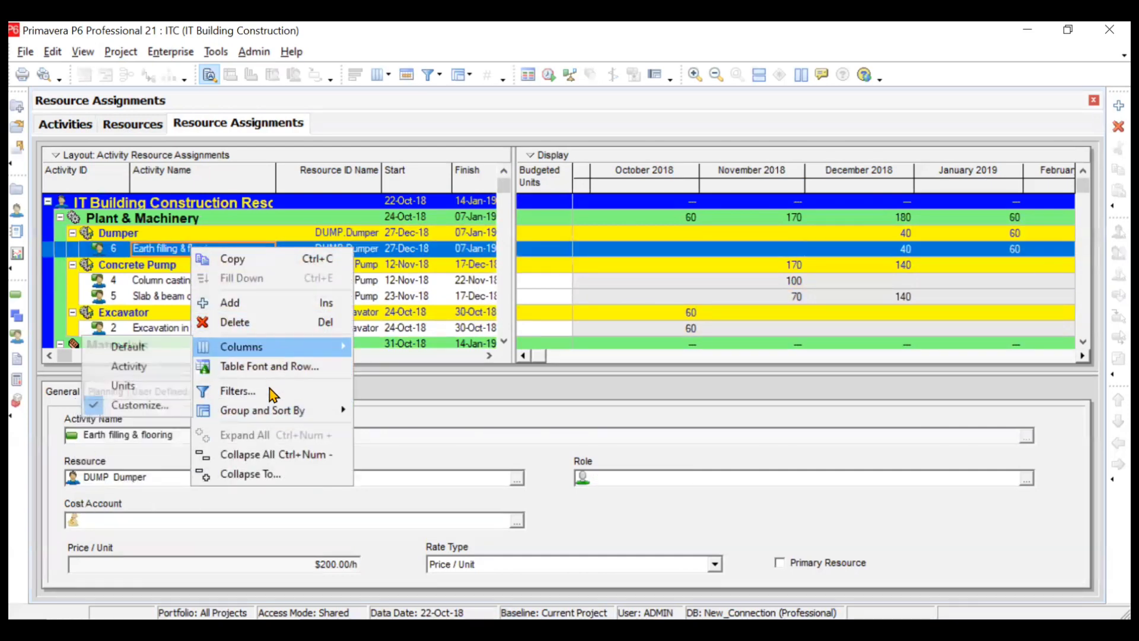
left_click(281, 475)
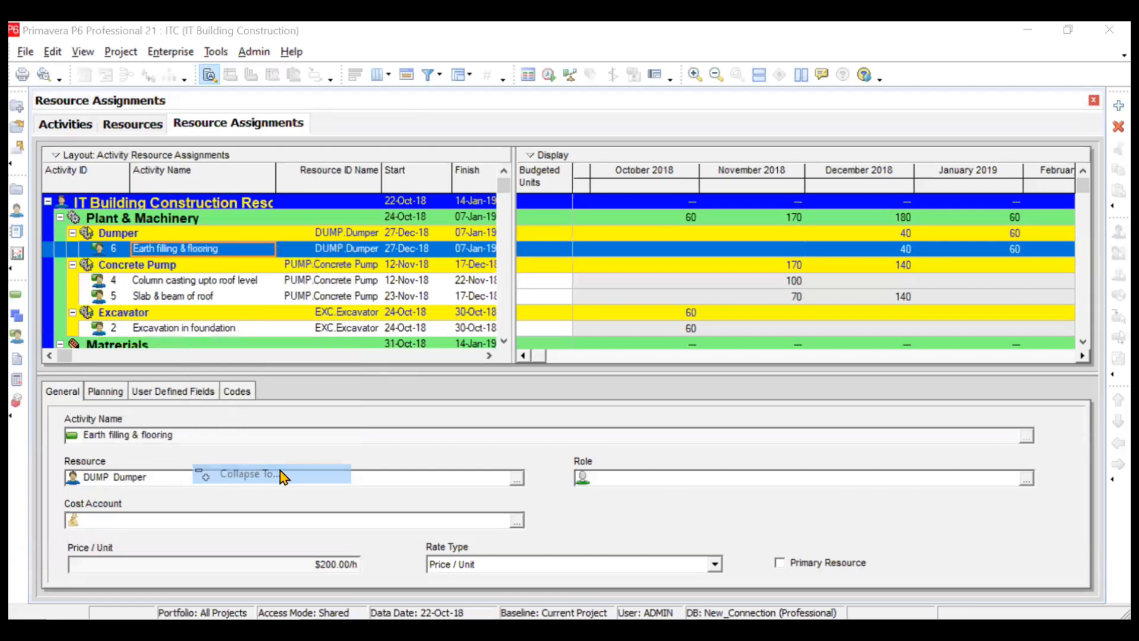
left_click(589, 311)
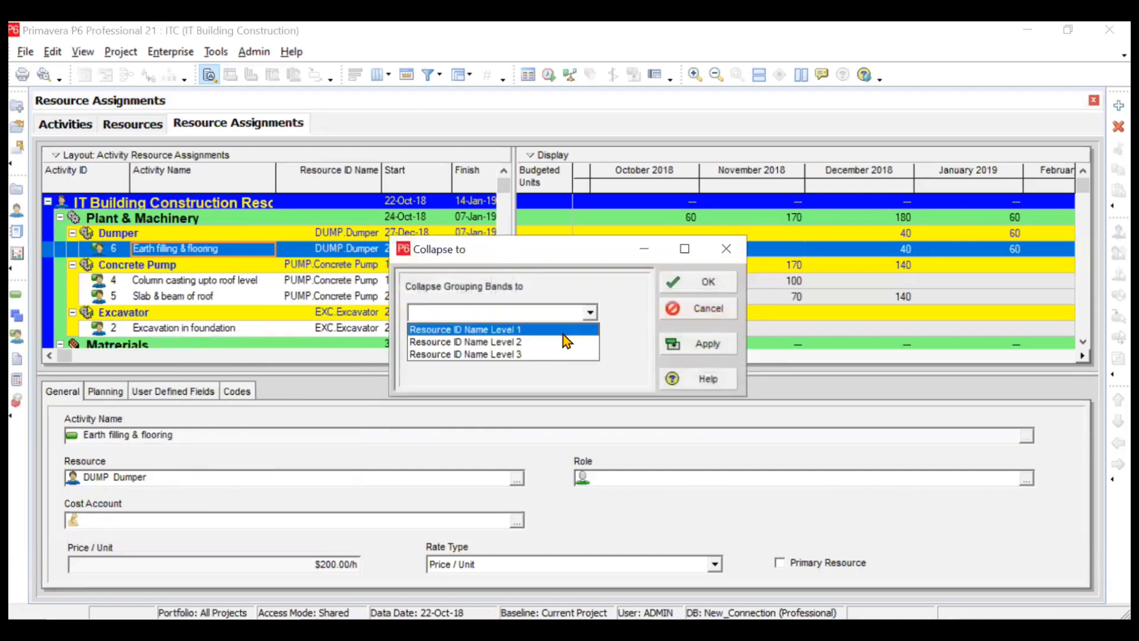
left_click(540, 354)
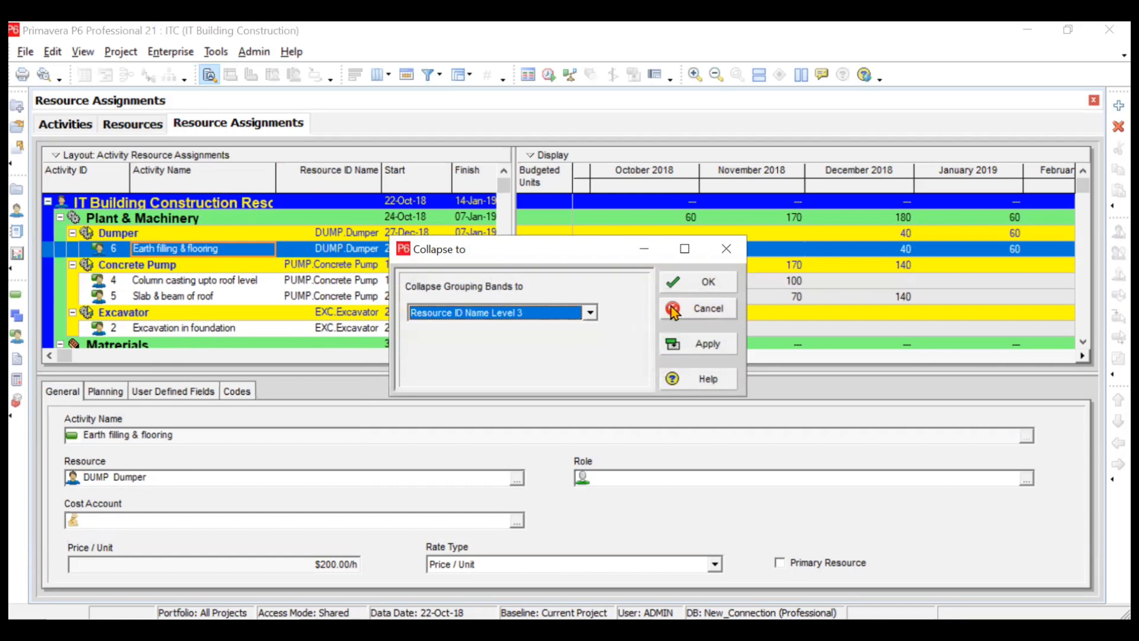
left_click(707, 282)
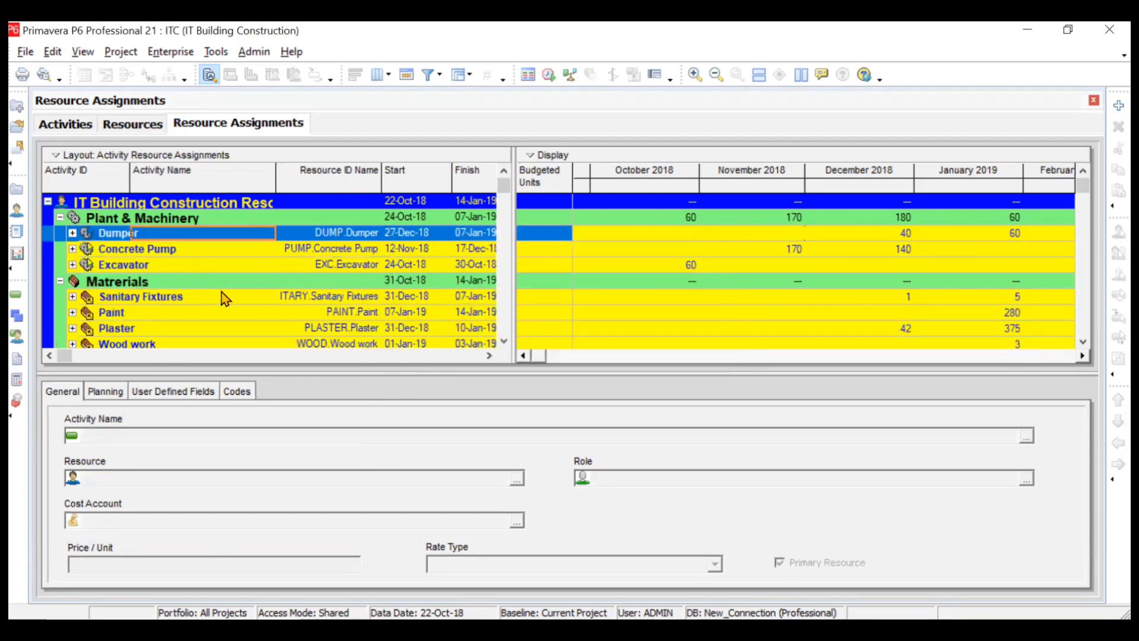
- Scroll to the Manpower band and select its October 2018 total of 400
scroll(221, 292, "down", 9)
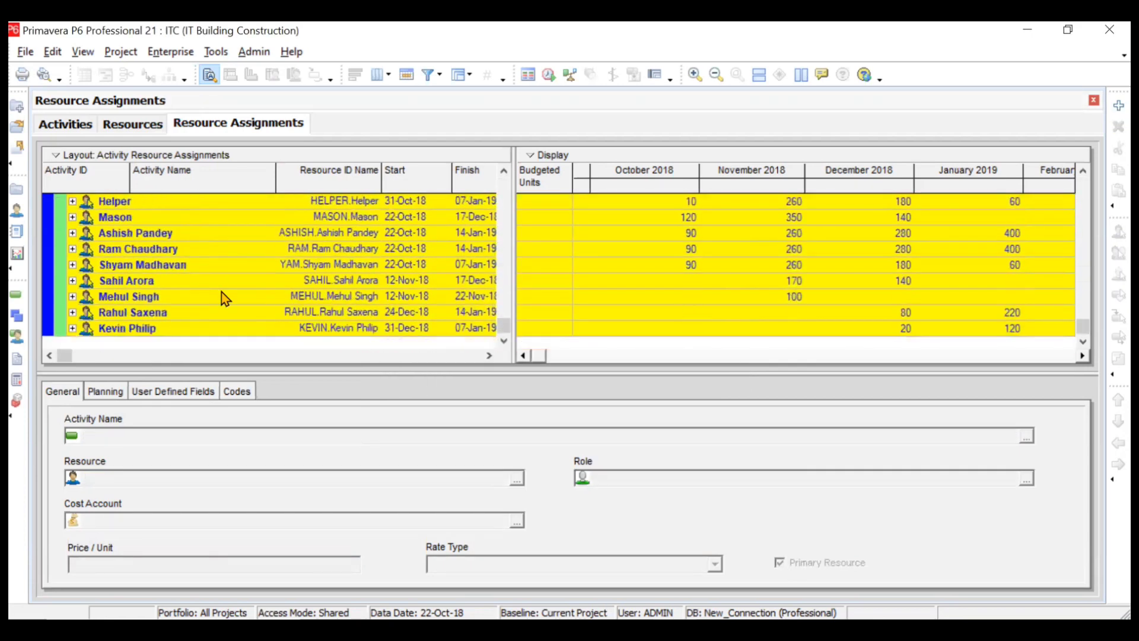
scroll(222, 292, "up", 3)
scroll(222, 292, "up", 7)
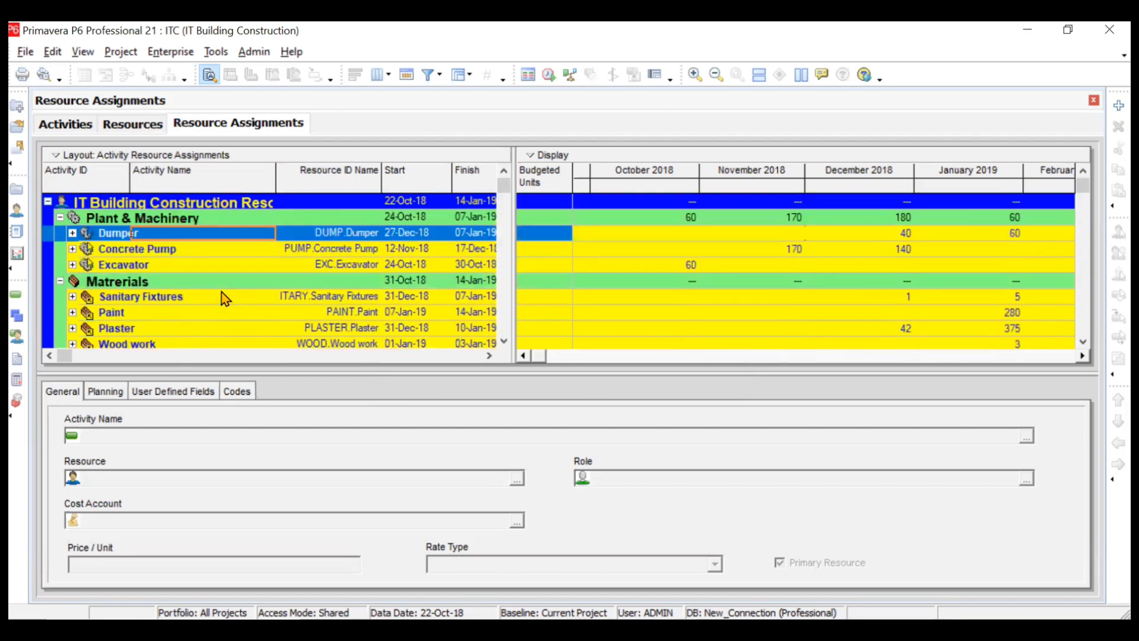
scroll(222, 292, "down", 3)
scroll(222, 292, "down", 3)
scroll(222, 292, "up", 2)
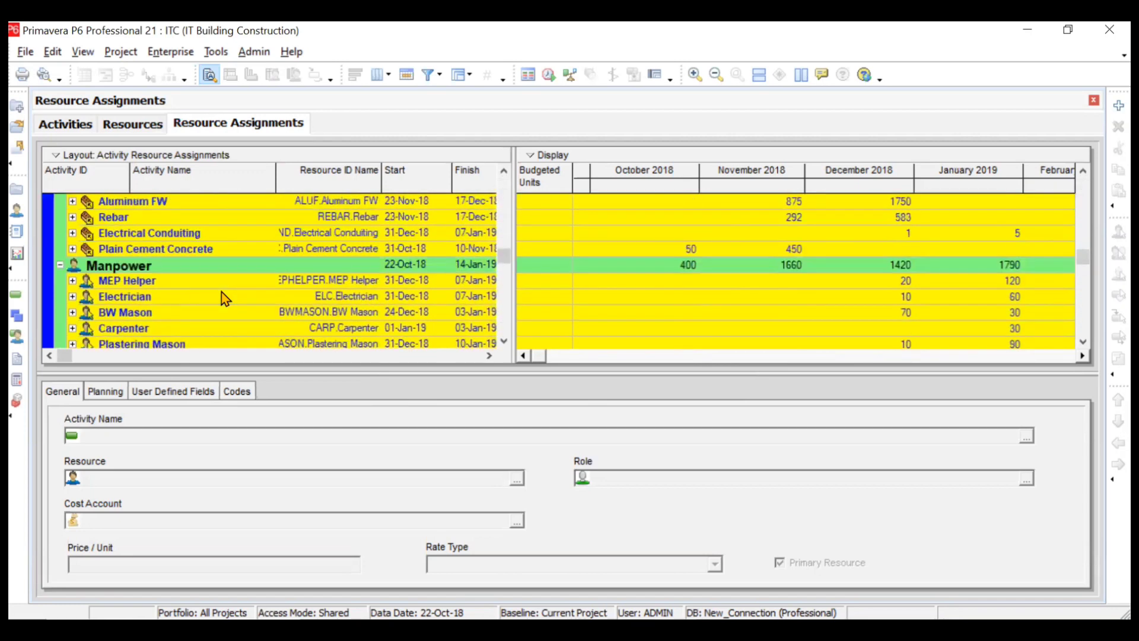
left_click(315, 264)
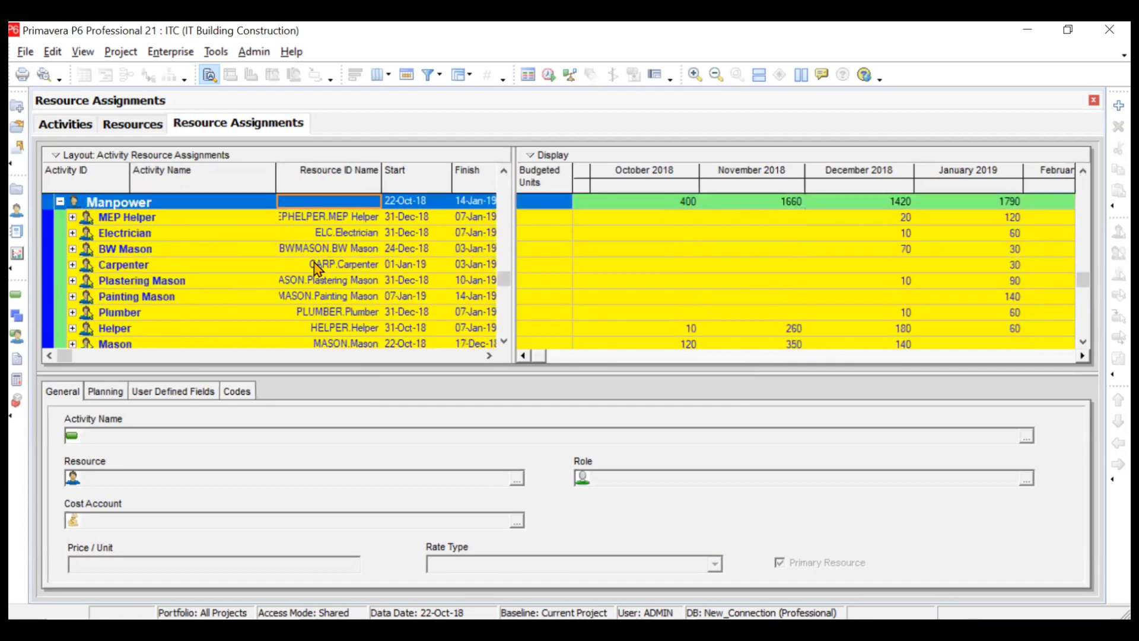
left_click(647, 207)
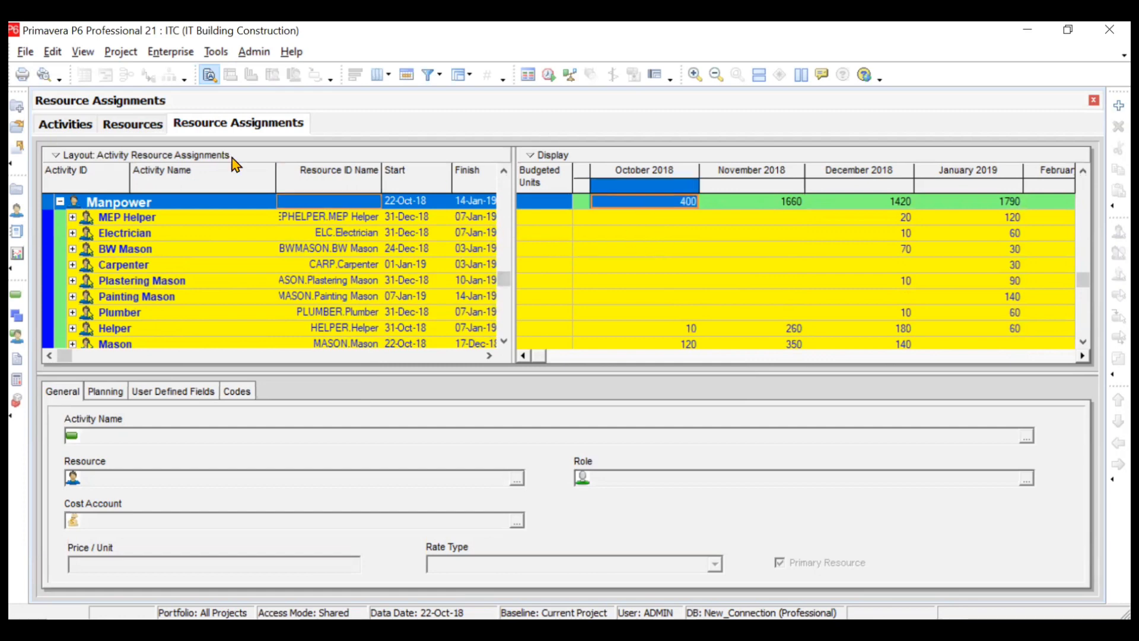
left_click(83, 133)
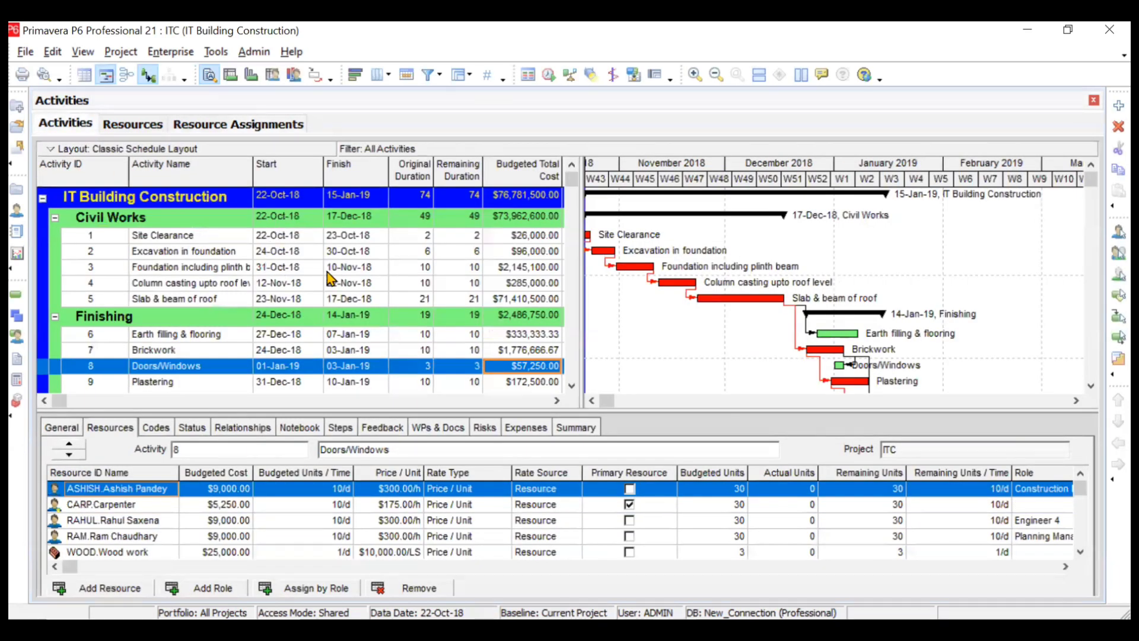
left_click(217, 51)
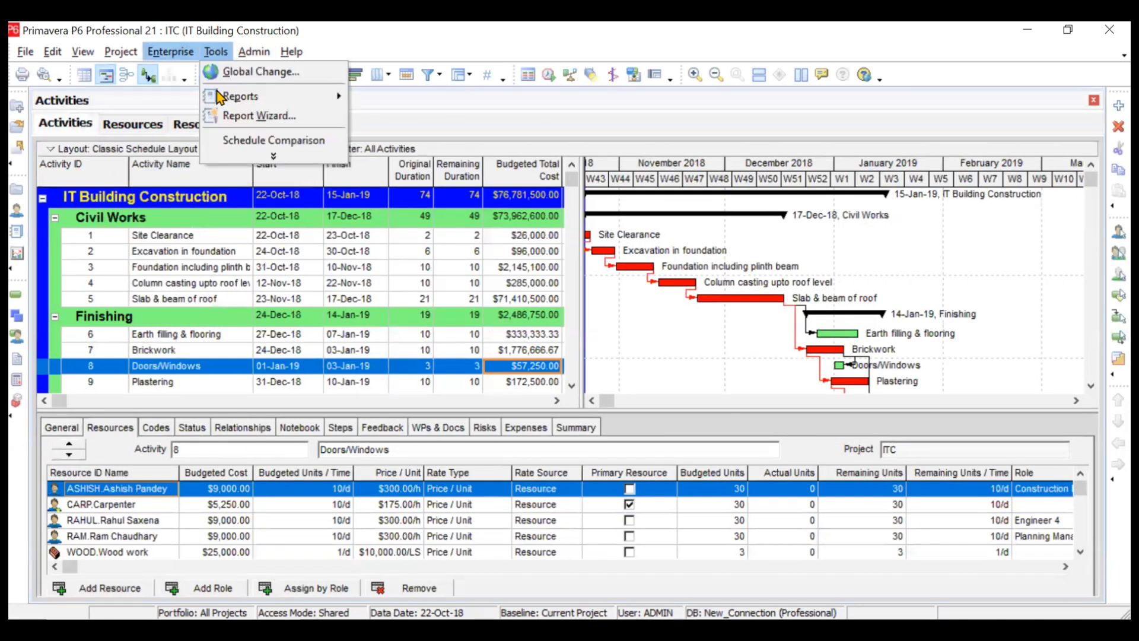
mouse_move(170, 52)
left_click(200, 160)
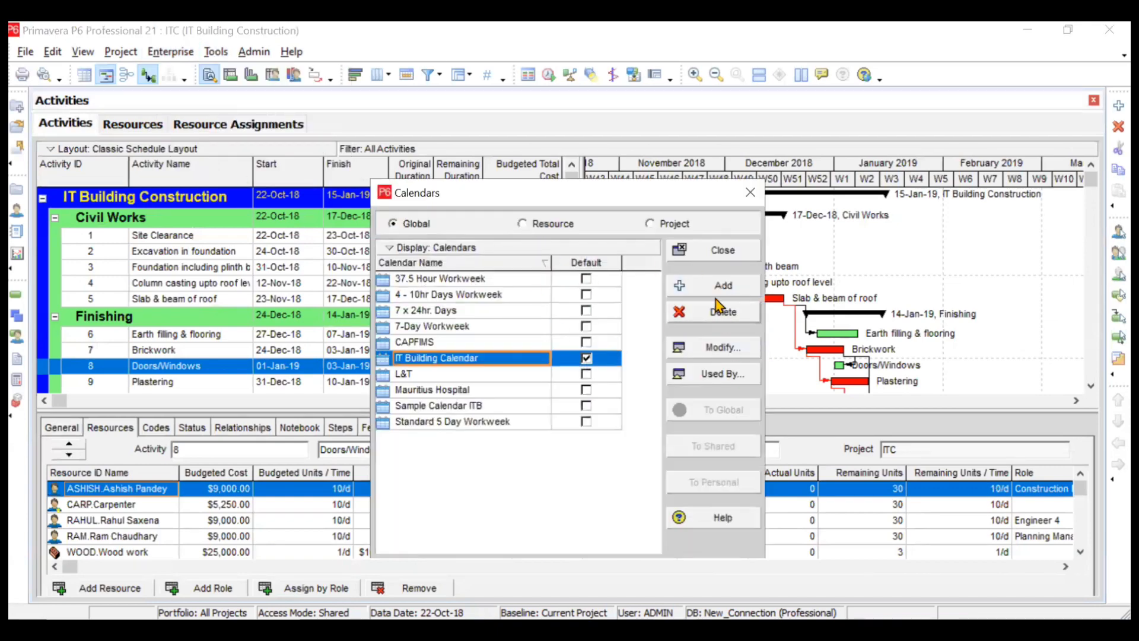
left_click(724, 348)
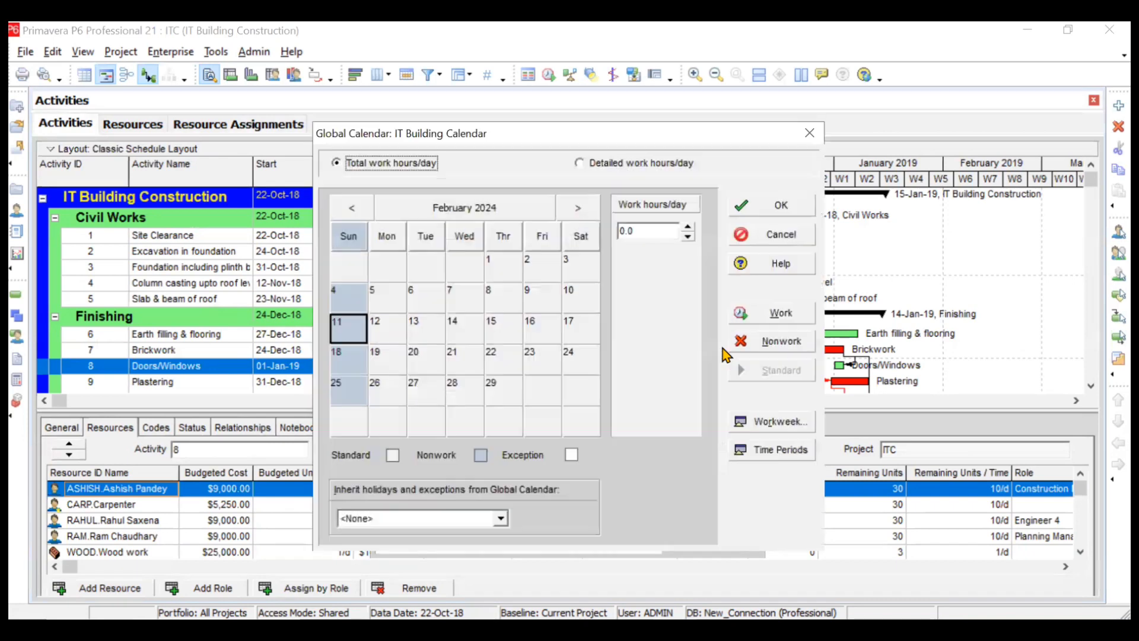
left_click(382, 211)
left_click(372, 209)
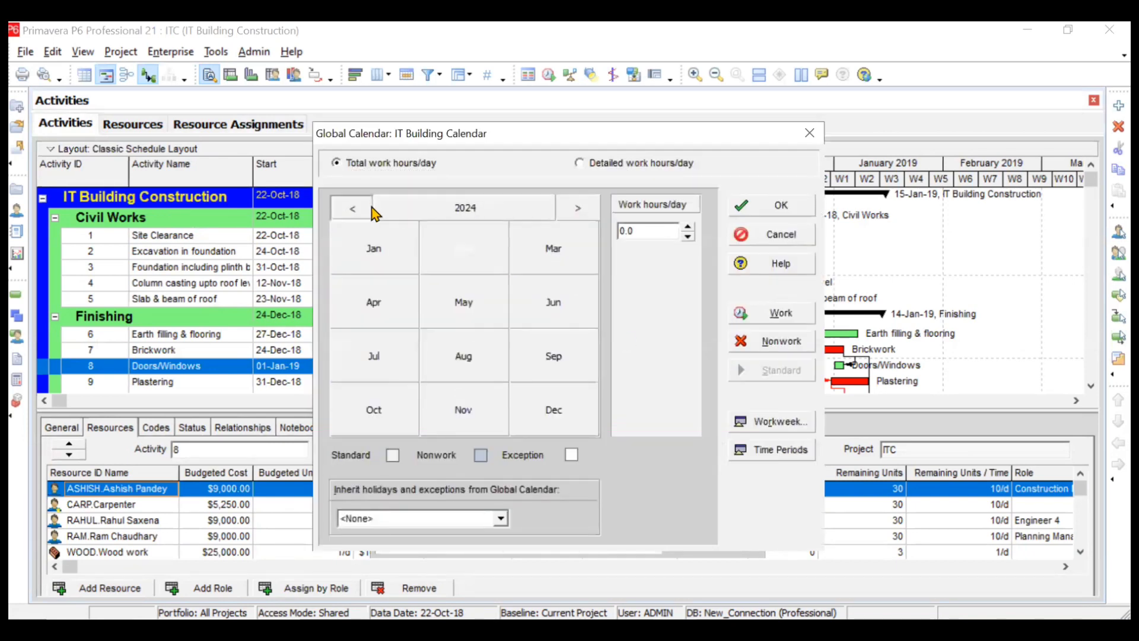
left_click(372, 209)
left_click(372, 209)
left_click(374, 211)
left_click(374, 211)
left_click(351, 207)
left_click(377, 408)
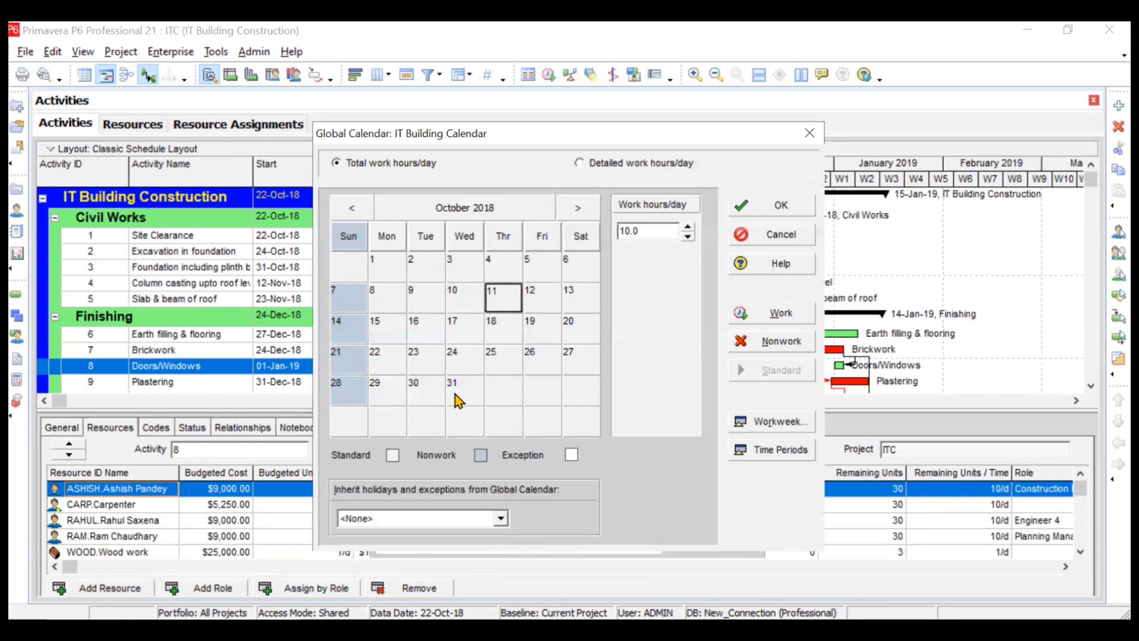
left_click(809, 133)
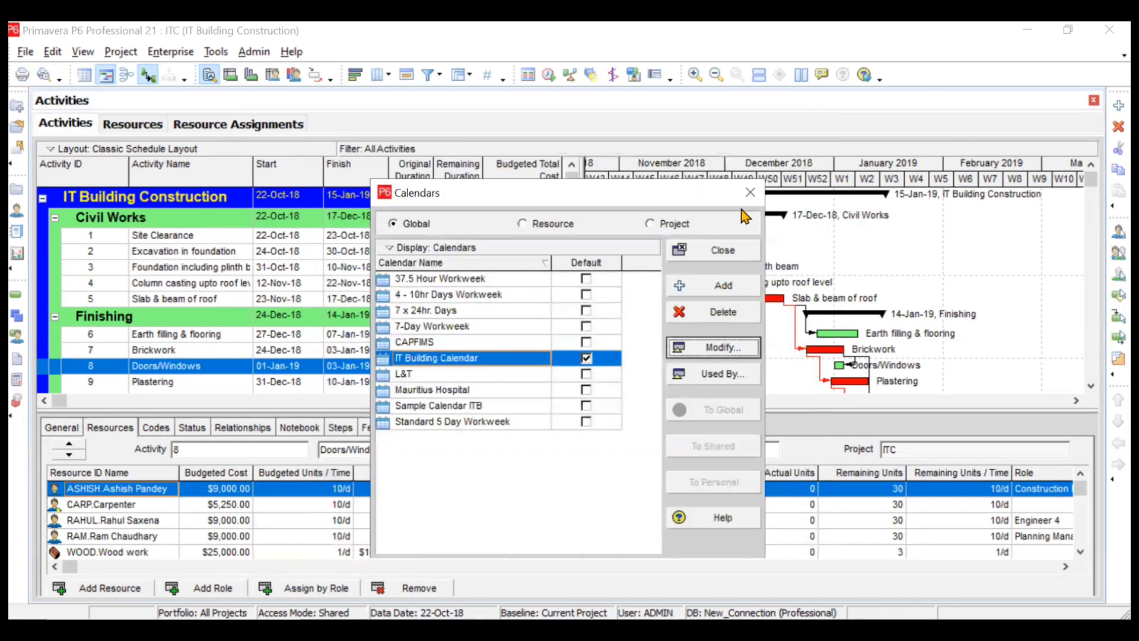
left_click(750, 192)
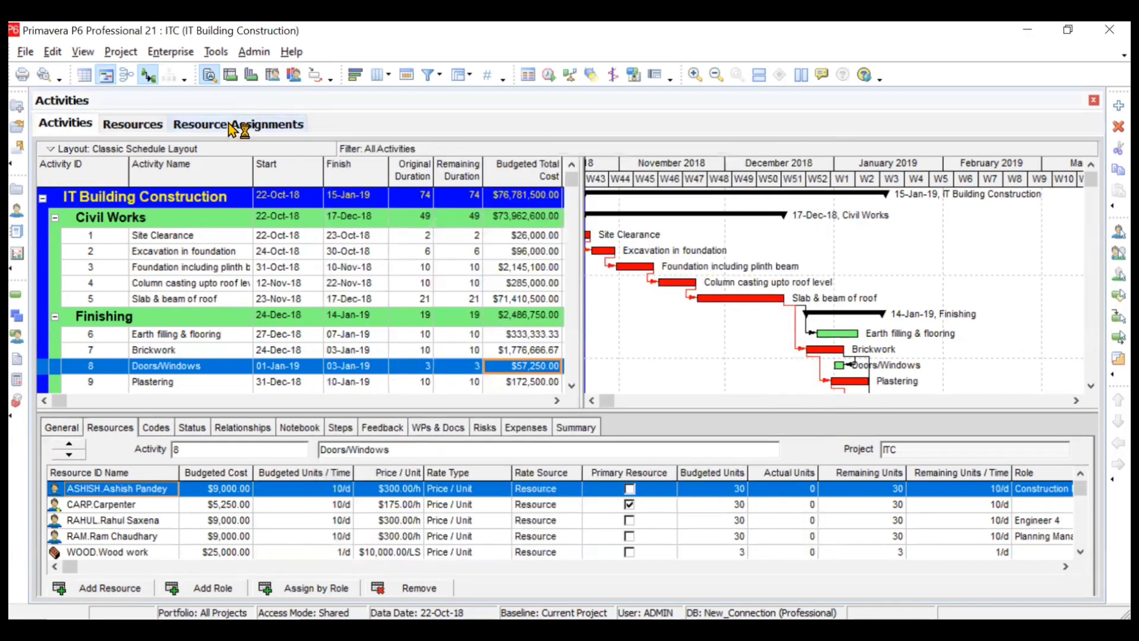
left_click(234, 126)
scroll(674, 281, "down", 1)
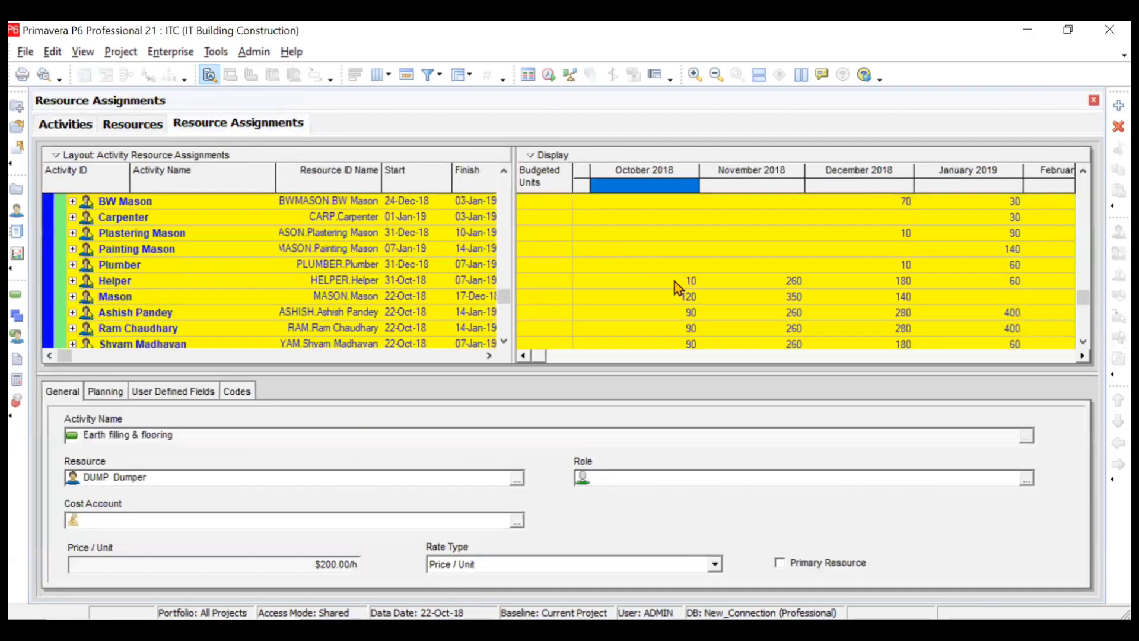
left_click(671, 281)
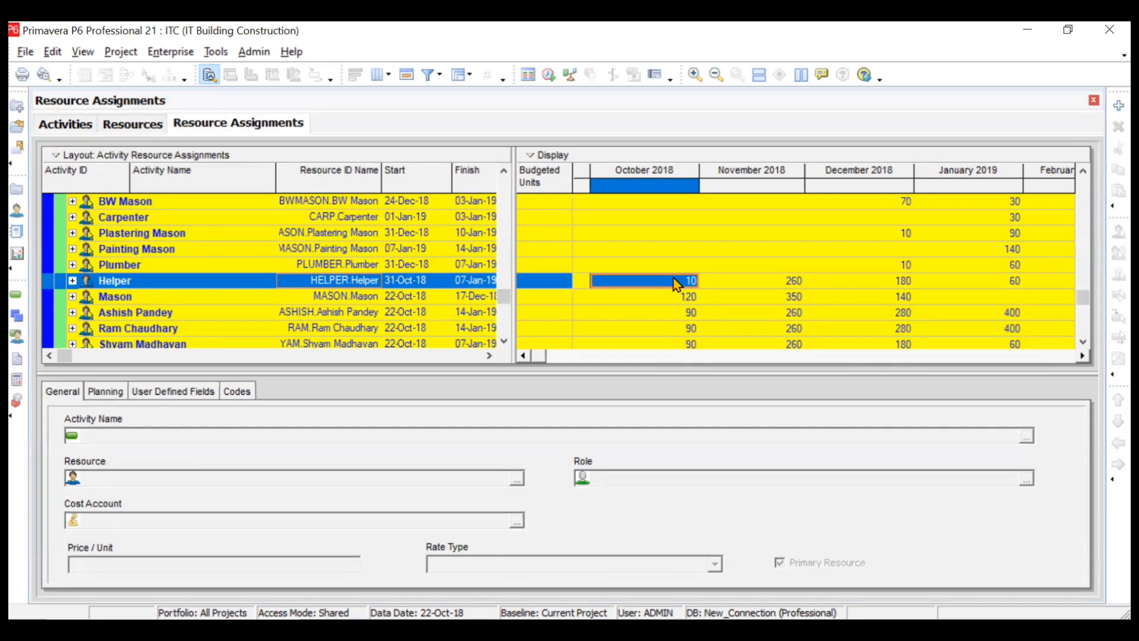
left_click(665, 311)
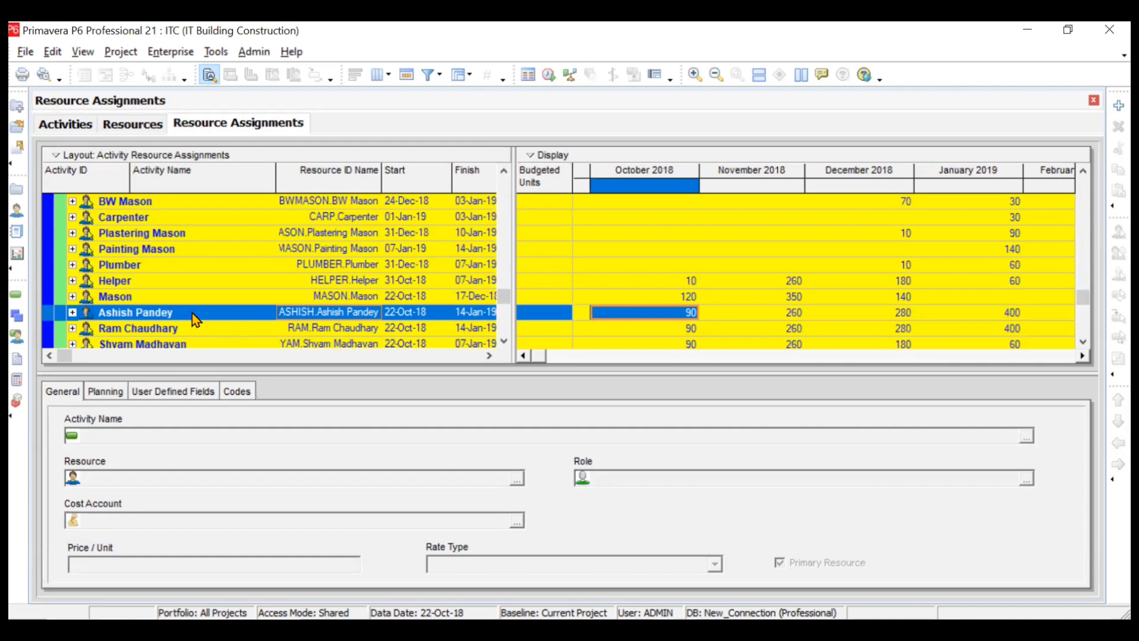
left_click(651, 295)
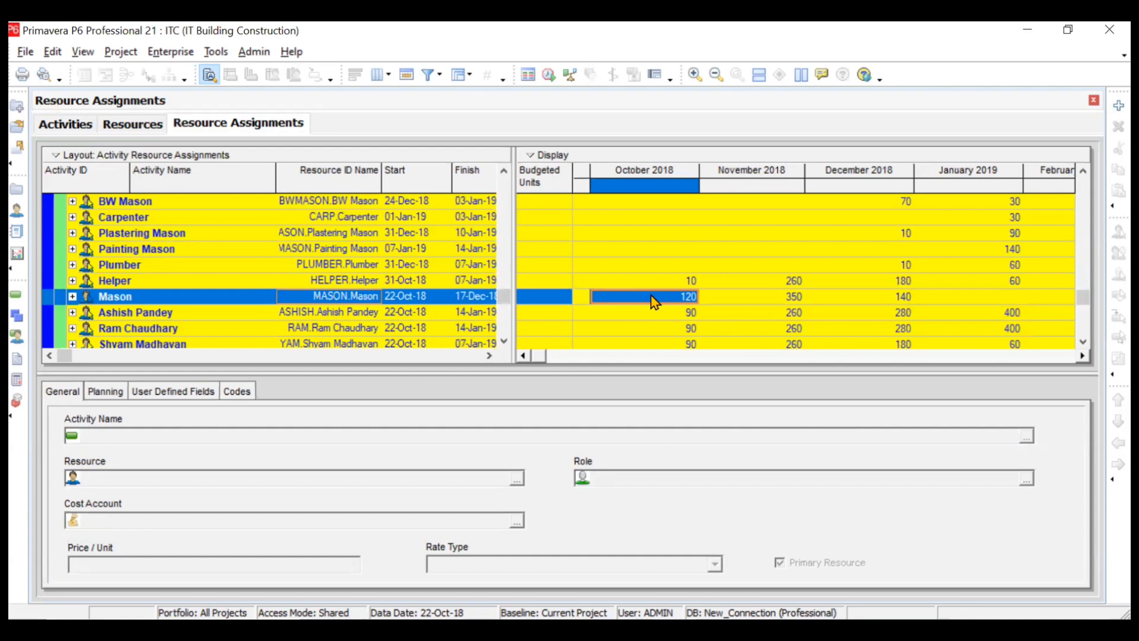
- On Activities, review Mason's assignments on Site Clearance, Excavation in foundation and Foundation
left_click(67, 124)
left_click(221, 236)
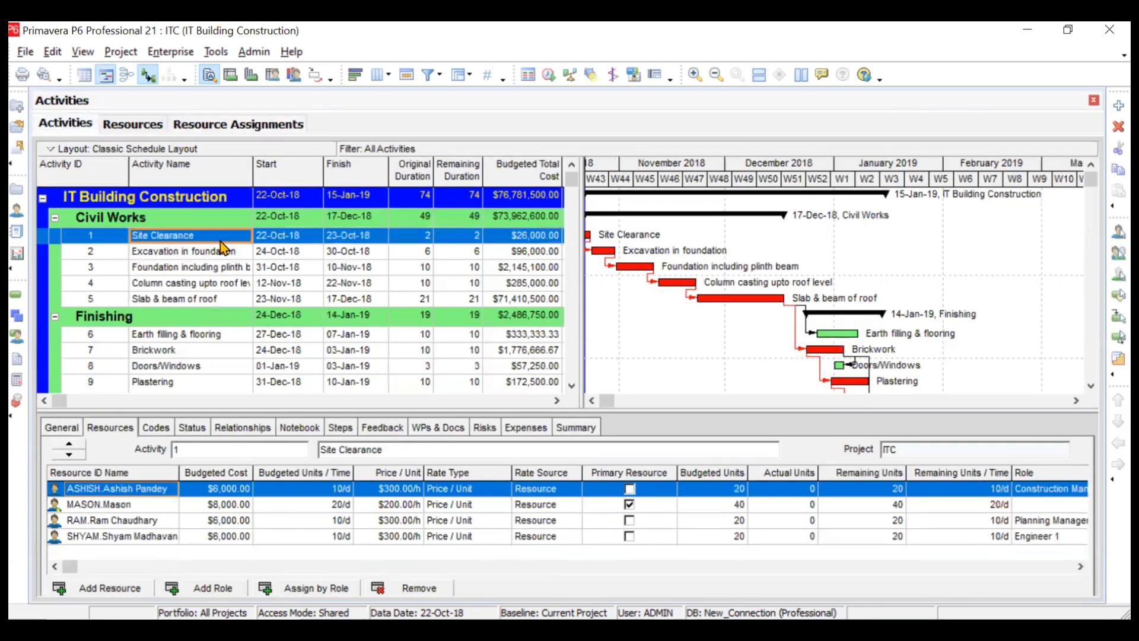
left_click(157, 505)
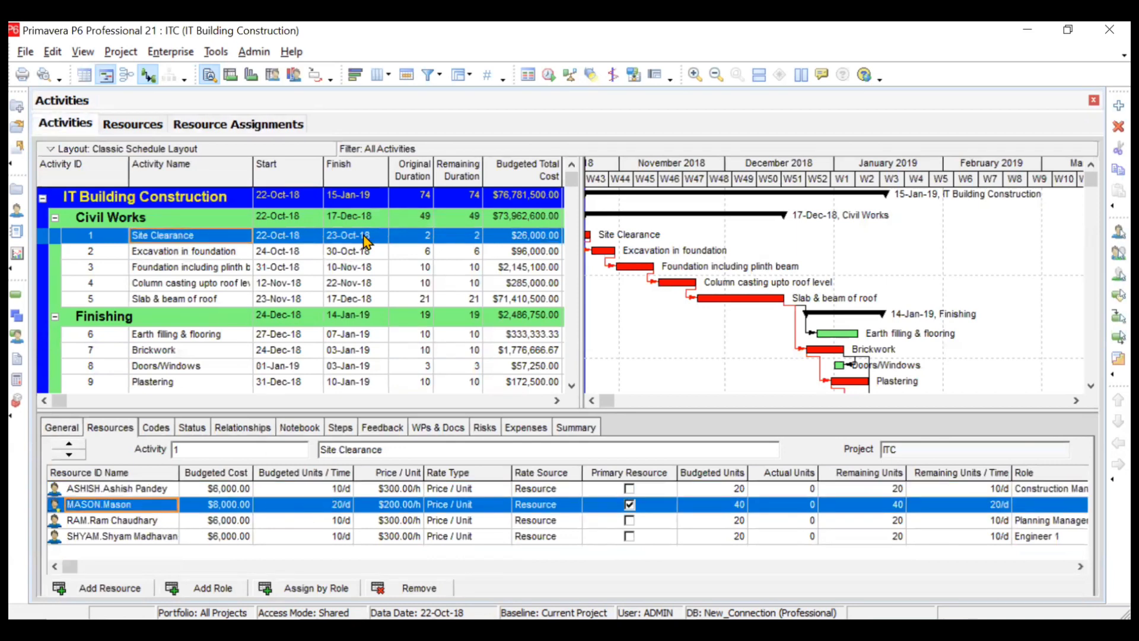
left_click(228, 252)
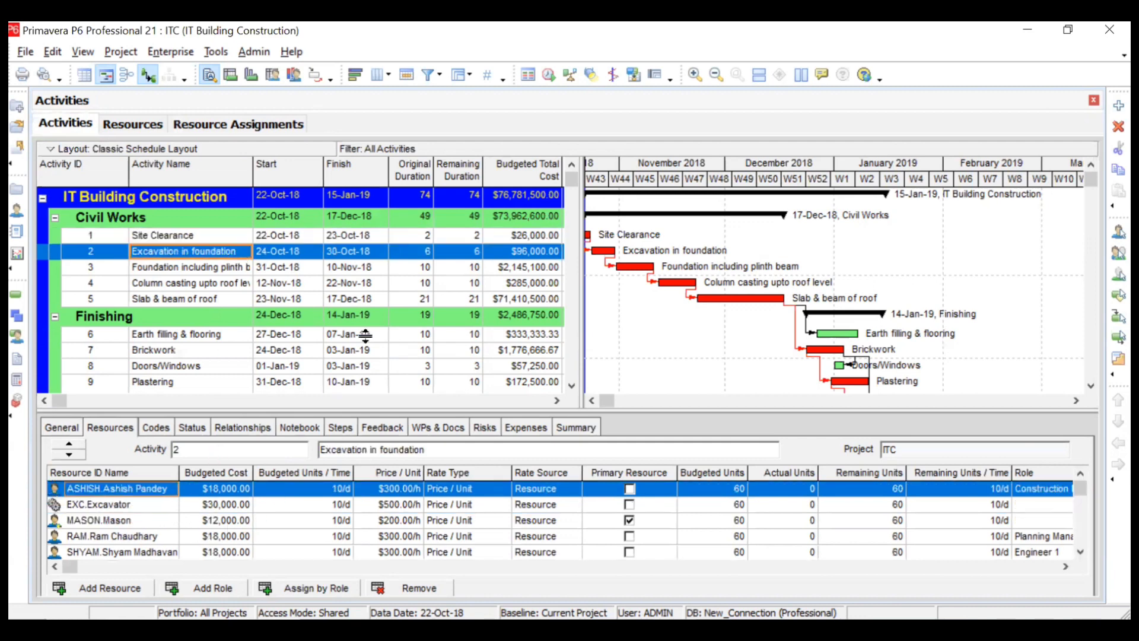
left_click(229, 268)
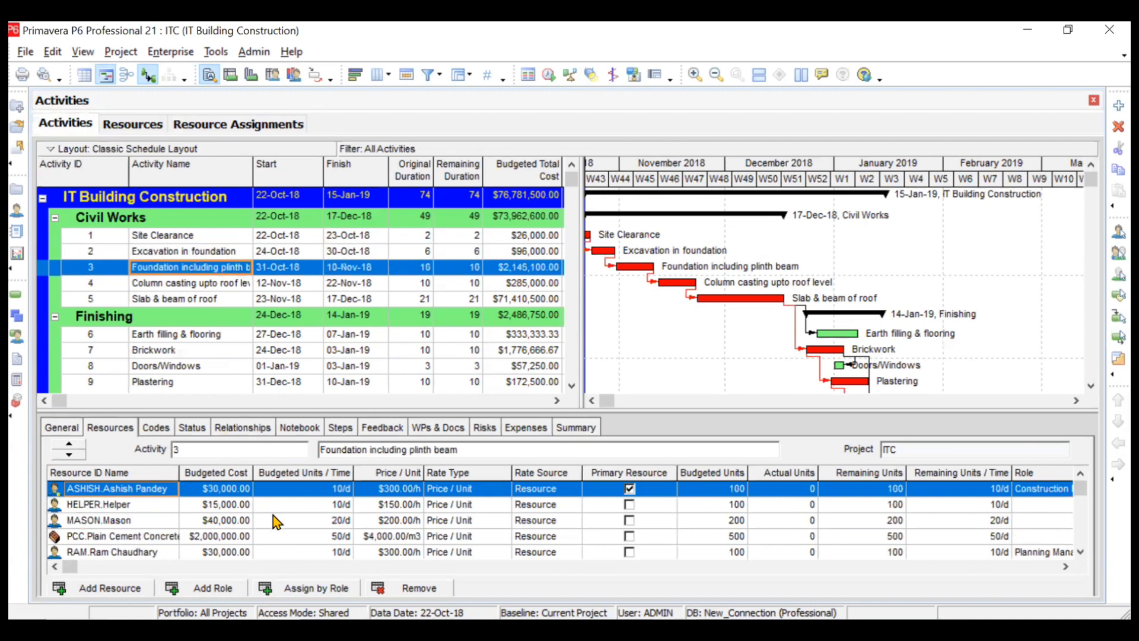
left_click(309, 520)
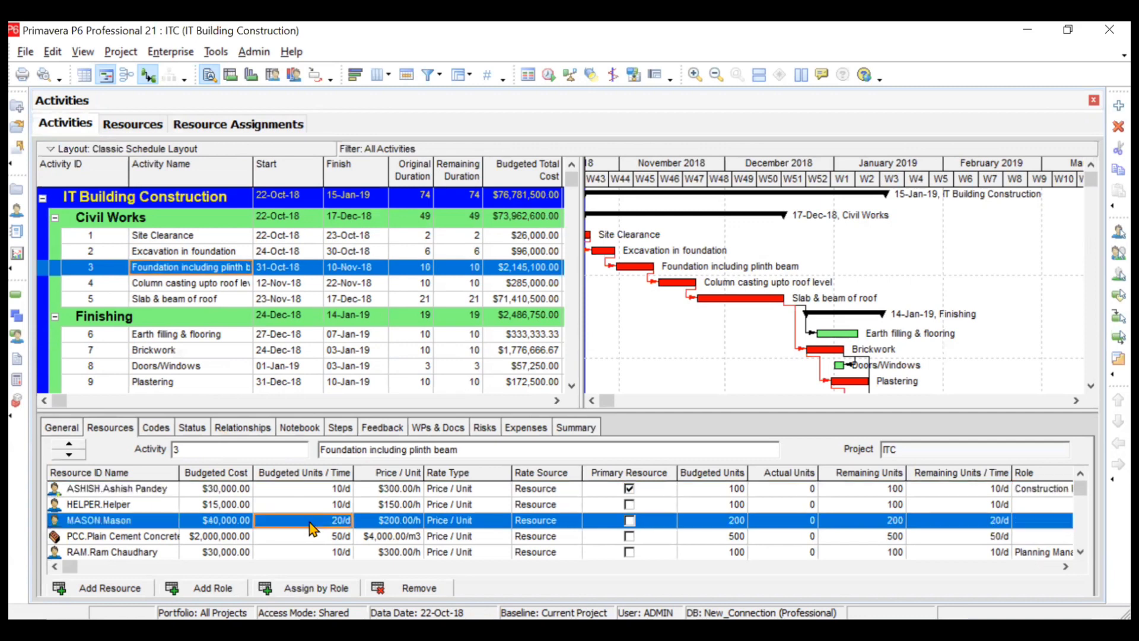
- Recheck Mason's Site Clearance units and the other activities' resources, then return to Resource Assignments
left_click(307, 252)
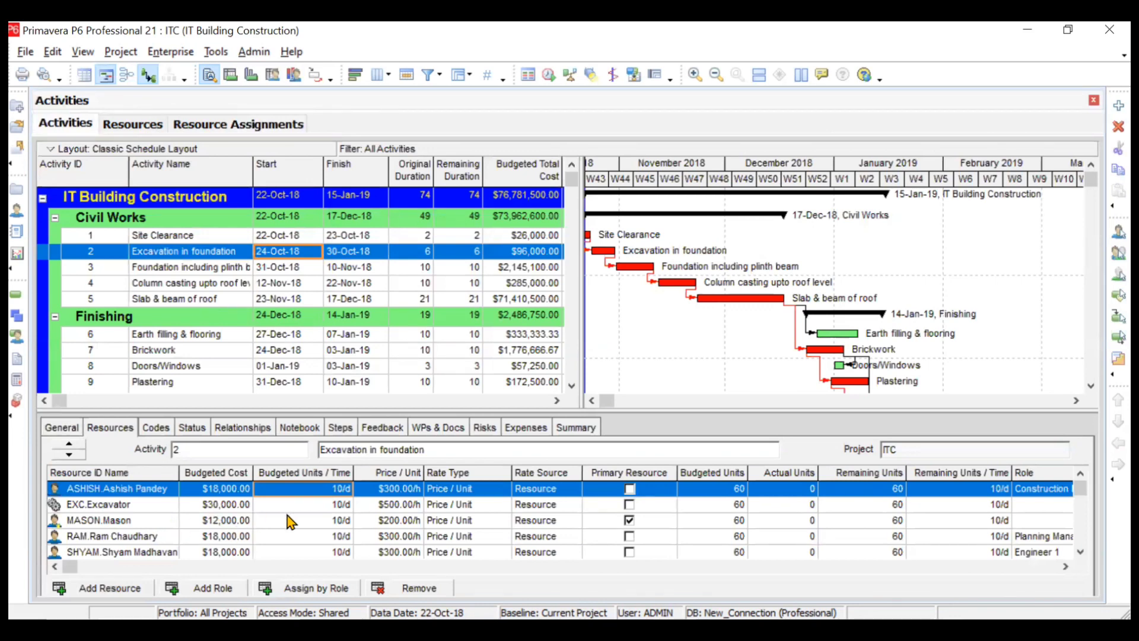
left_click(211, 238)
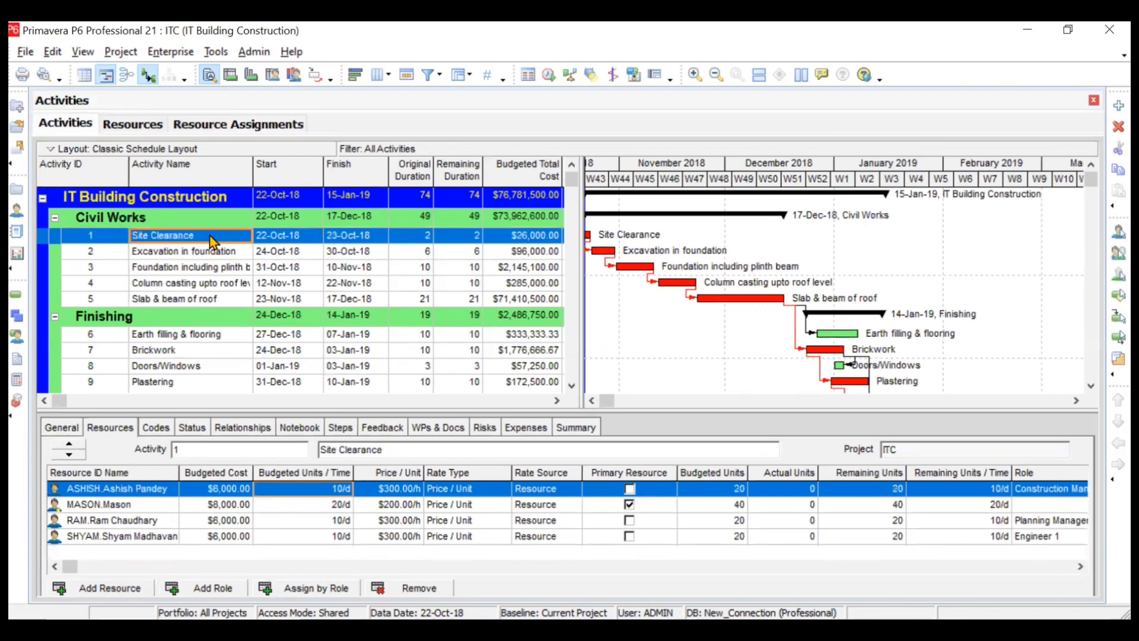
left_click(320, 504)
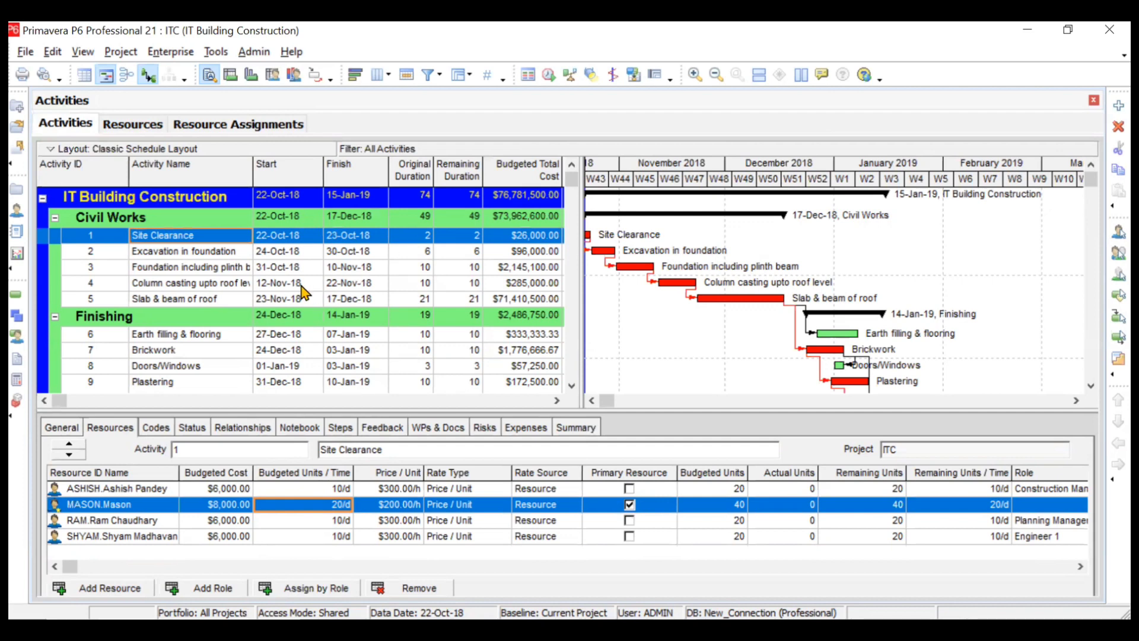
left_click(227, 268)
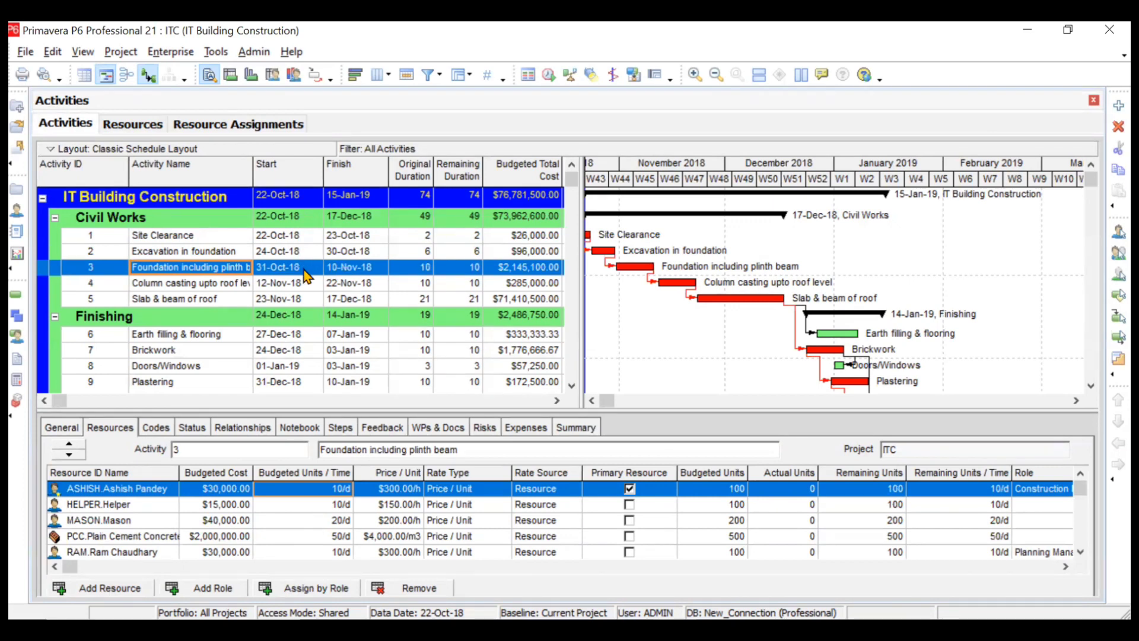
left_click(233, 252)
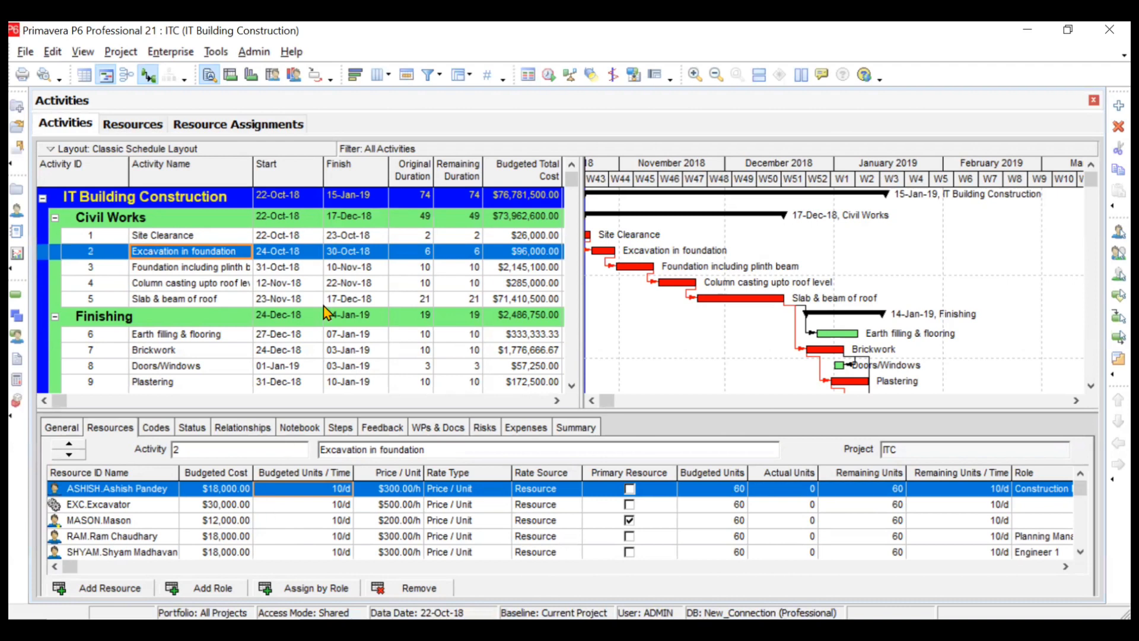
left_click(299, 237)
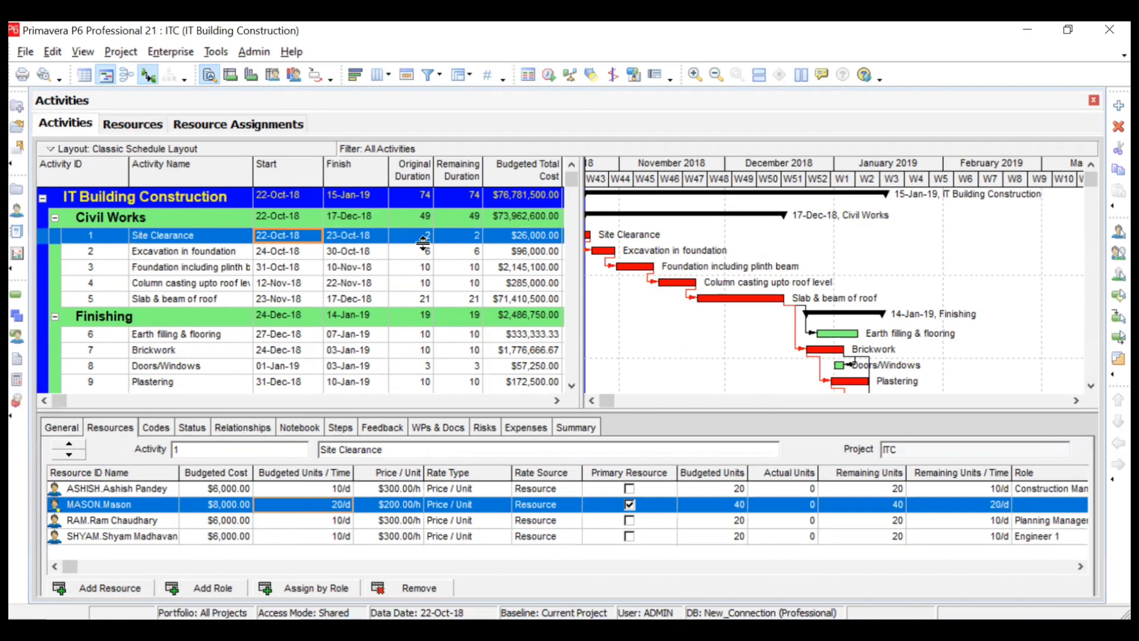
left_click(274, 124)
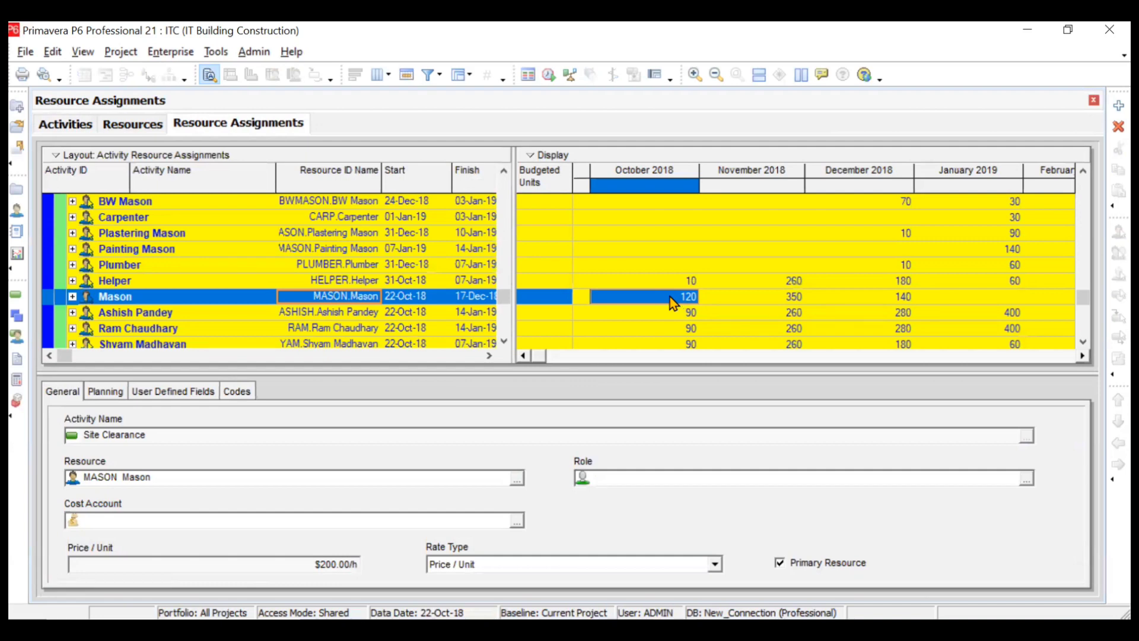
scroll(673, 303, "down", 2)
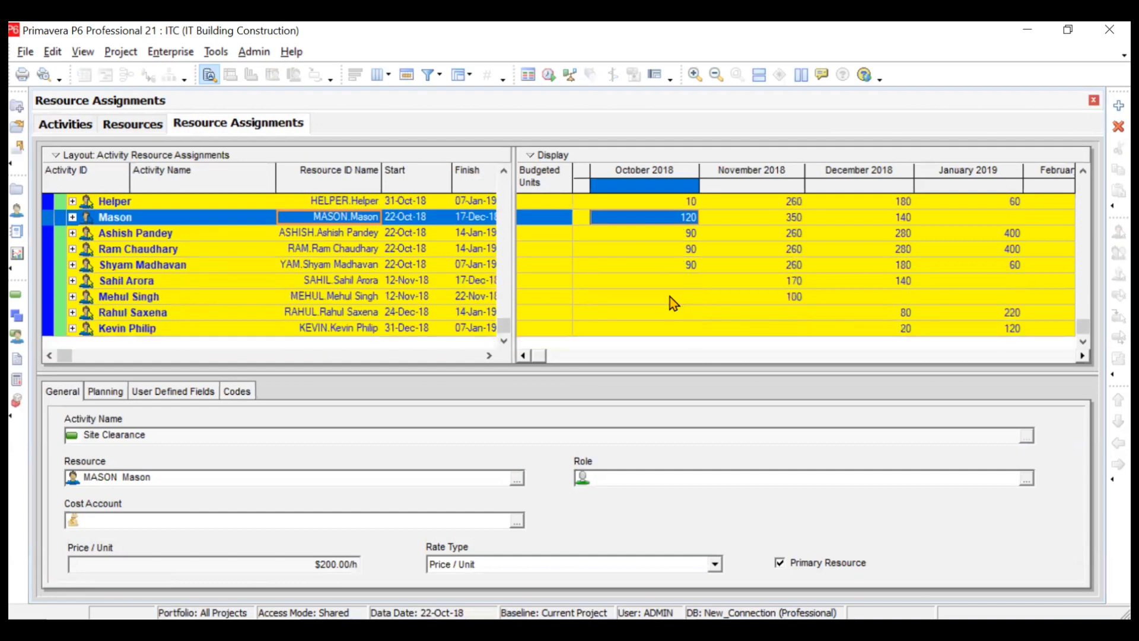
left_click(653, 237)
left_click(88, 123)
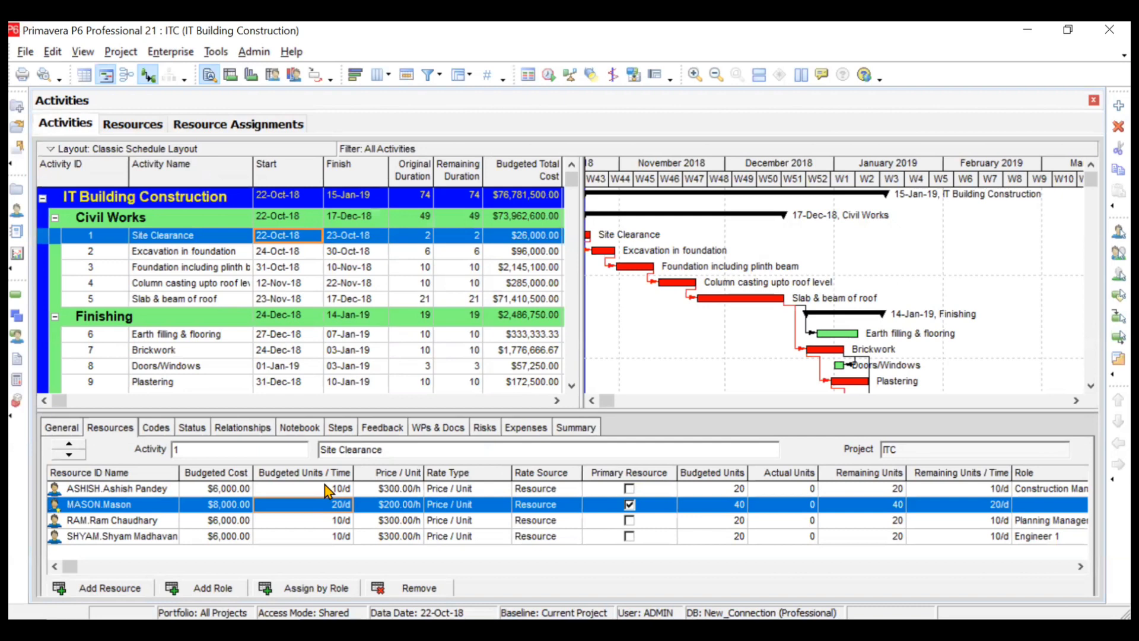
left_click(245, 255)
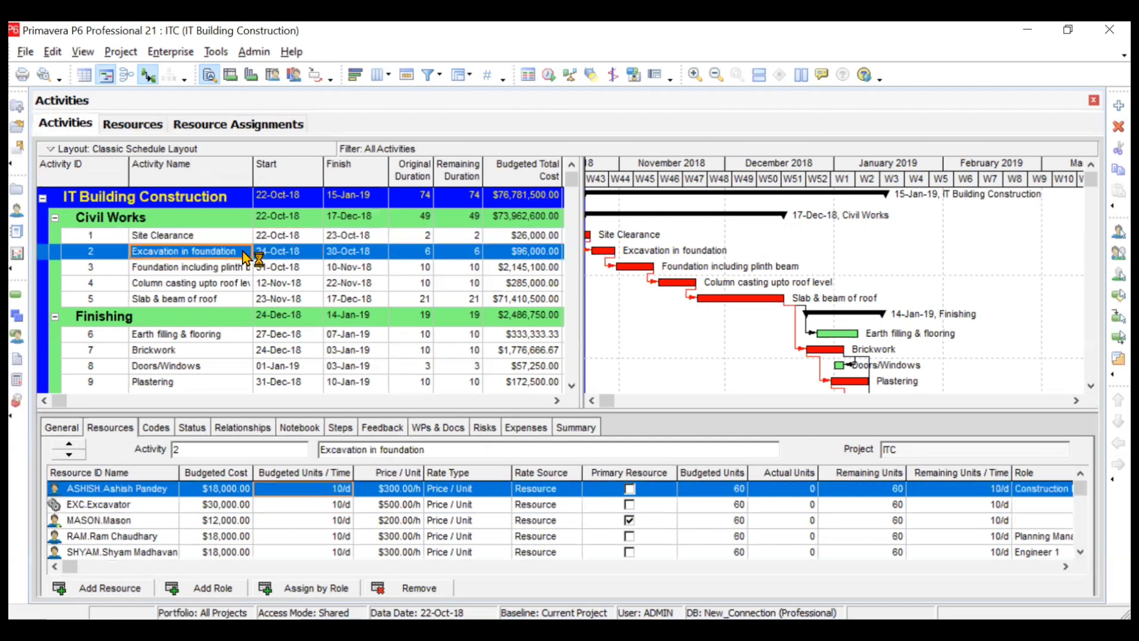
left_click(301, 271)
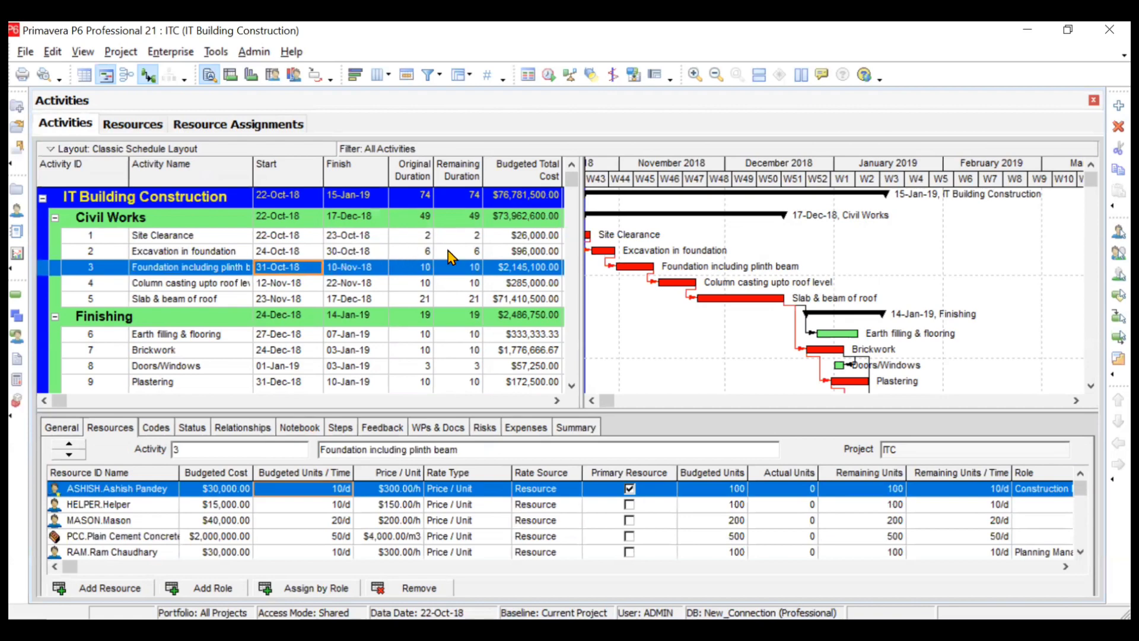
left_click(274, 126)
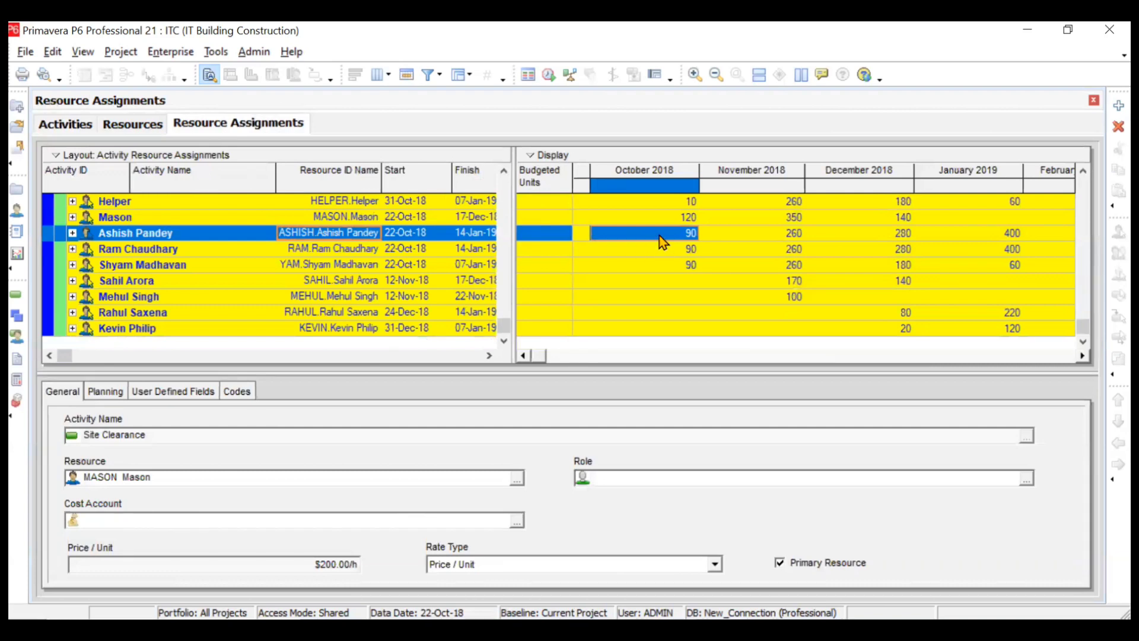
scroll(659, 236, "up", 3)
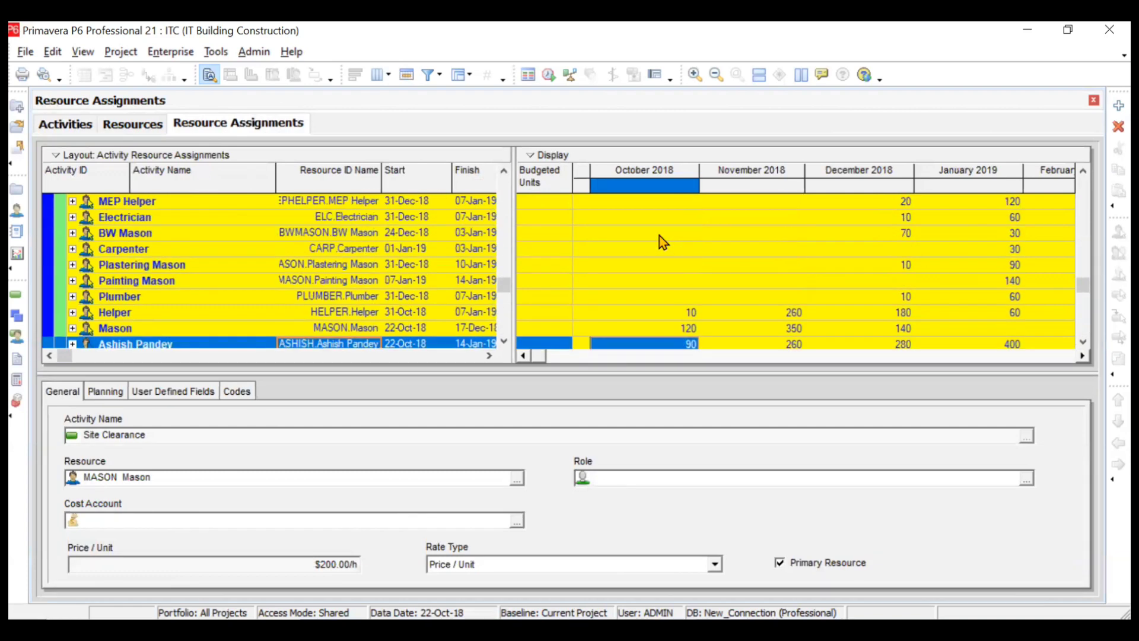
scroll(660, 236, "down", 3)
scroll(659, 236, "up", 3)
scroll(659, 236, "up", 5)
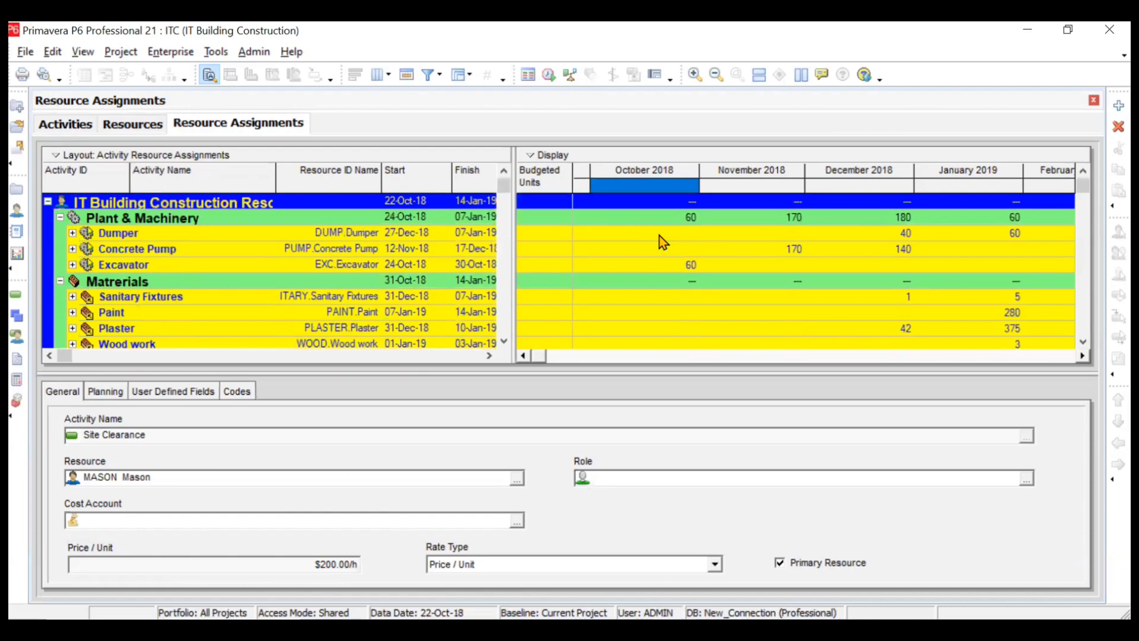
scroll(659, 236, "down", 6)
scroll(662, 242, "down", 2)
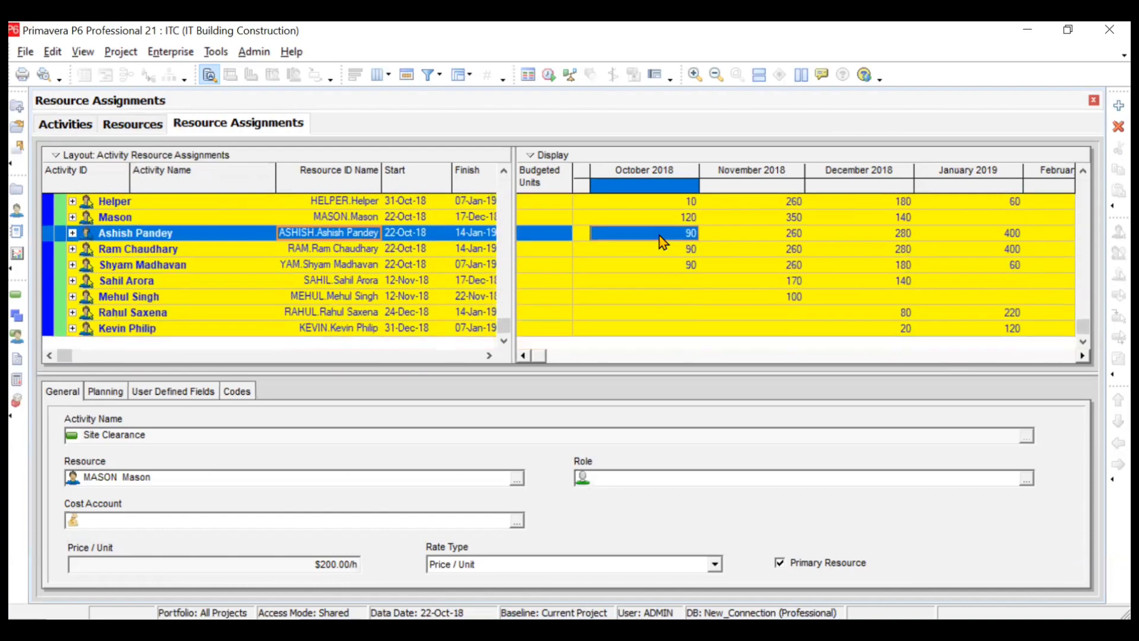
scroll(662, 242, "up", 8)
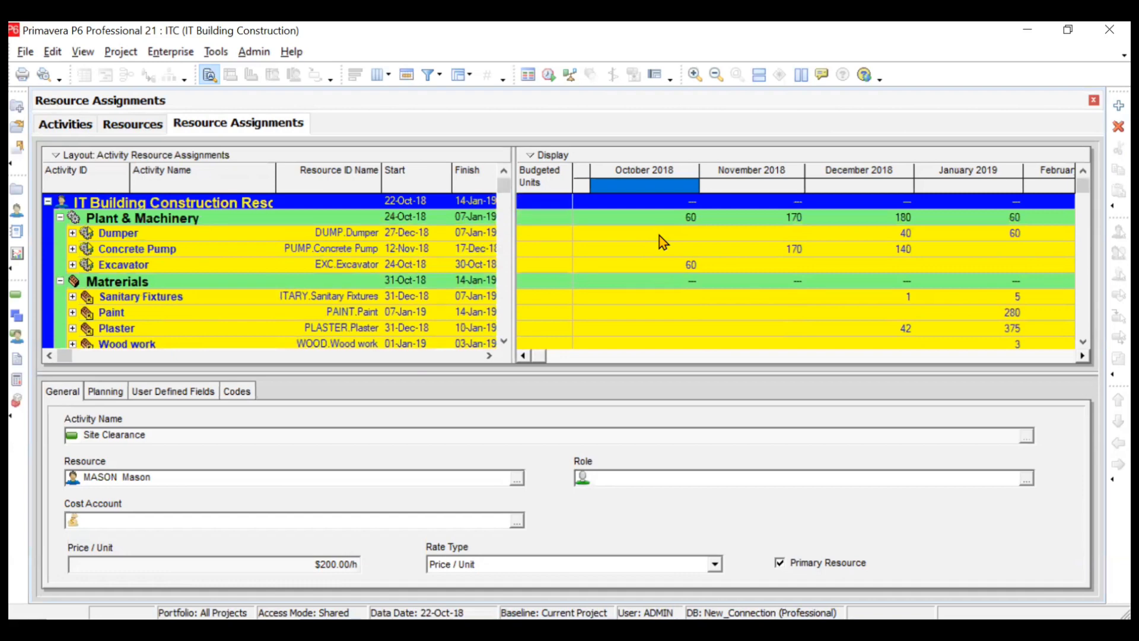
right_click(665, 183)
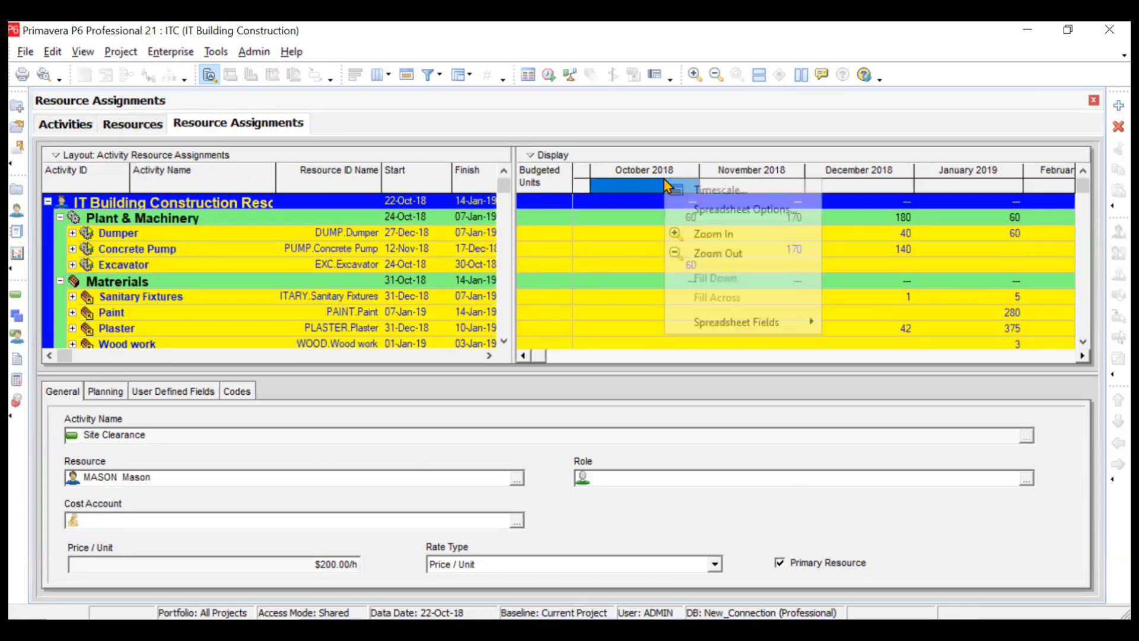
left_click(704, 190)
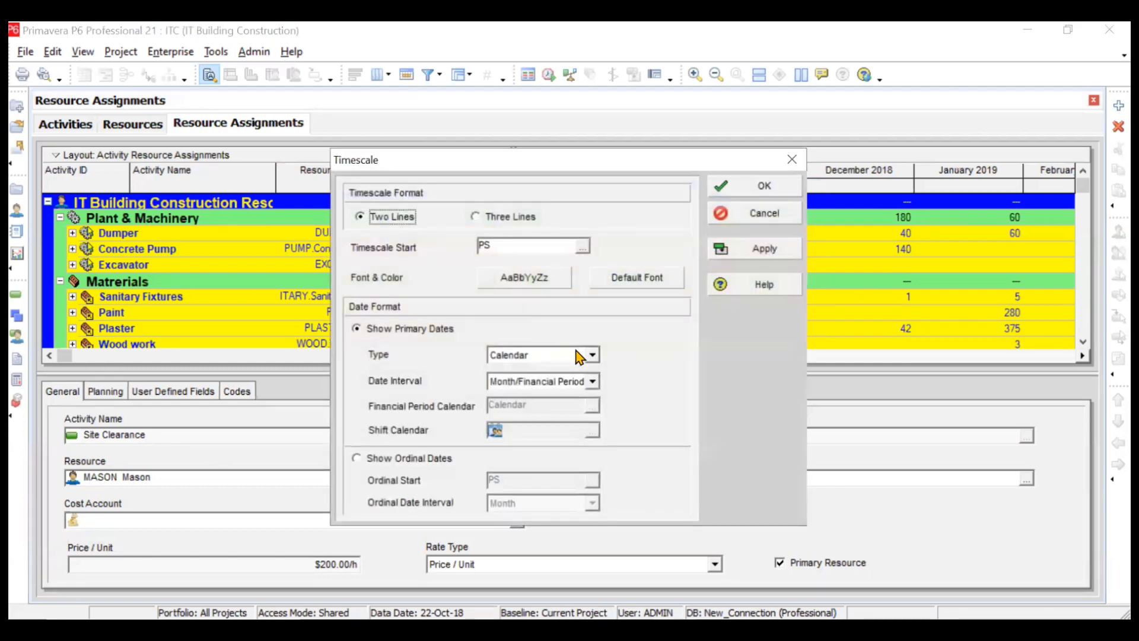
left_click(591, 354)
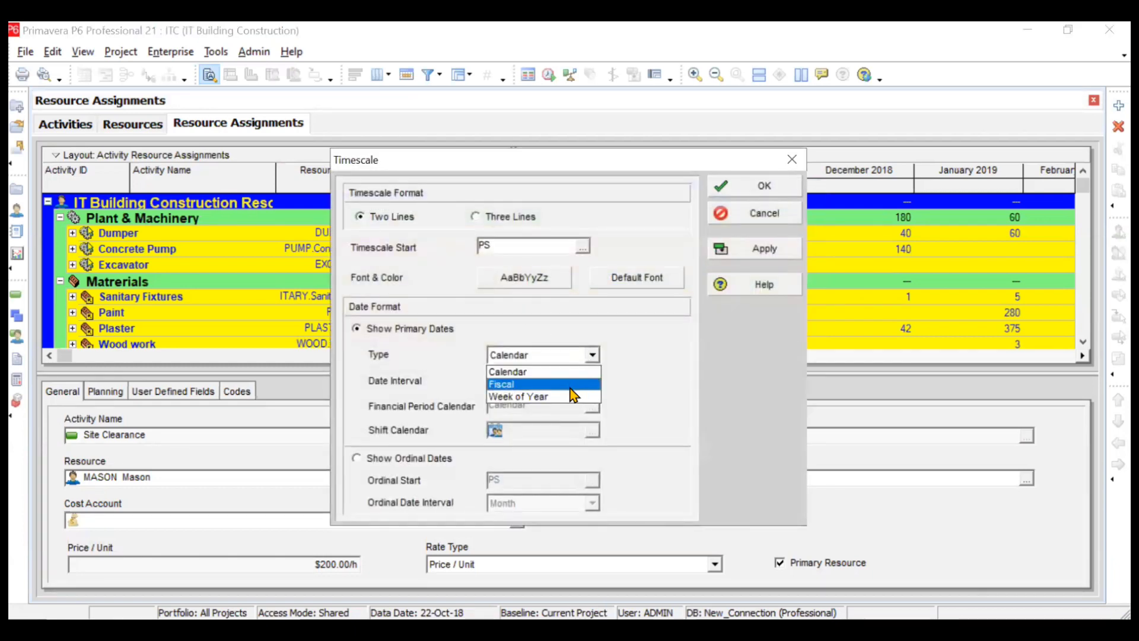
left_click(592, 368)
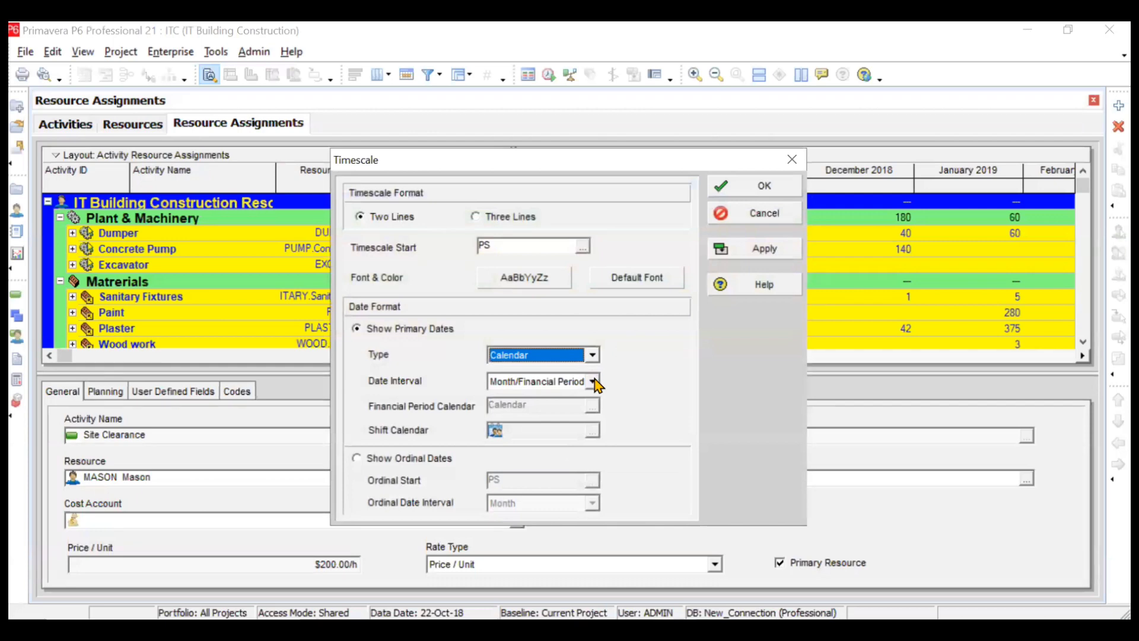
left_click(593, 380)
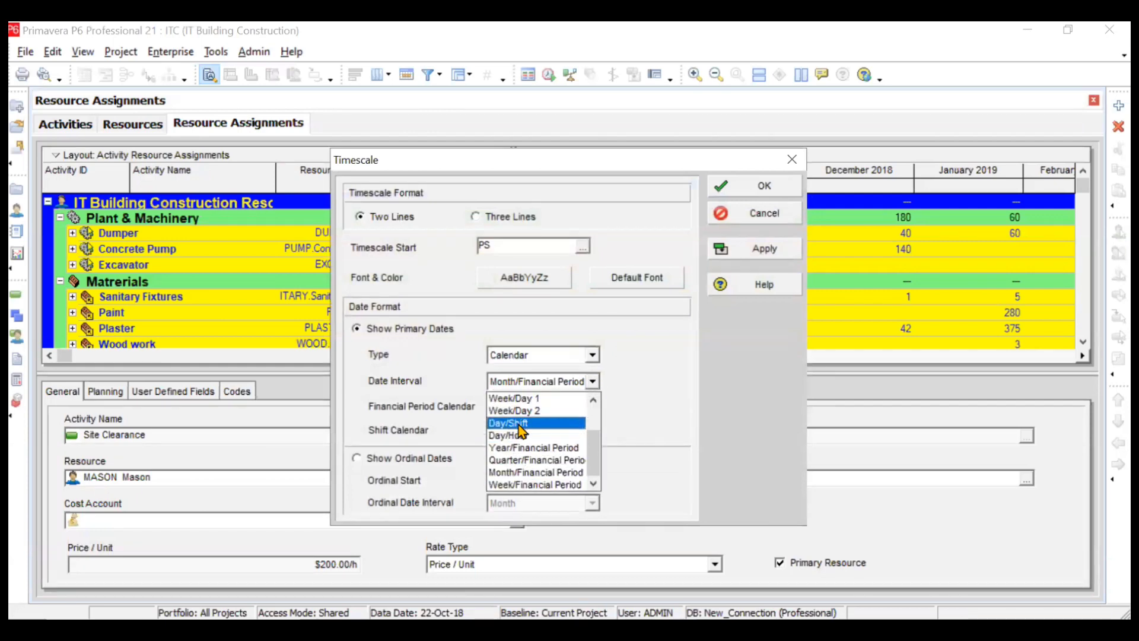
left_click(639, 393)
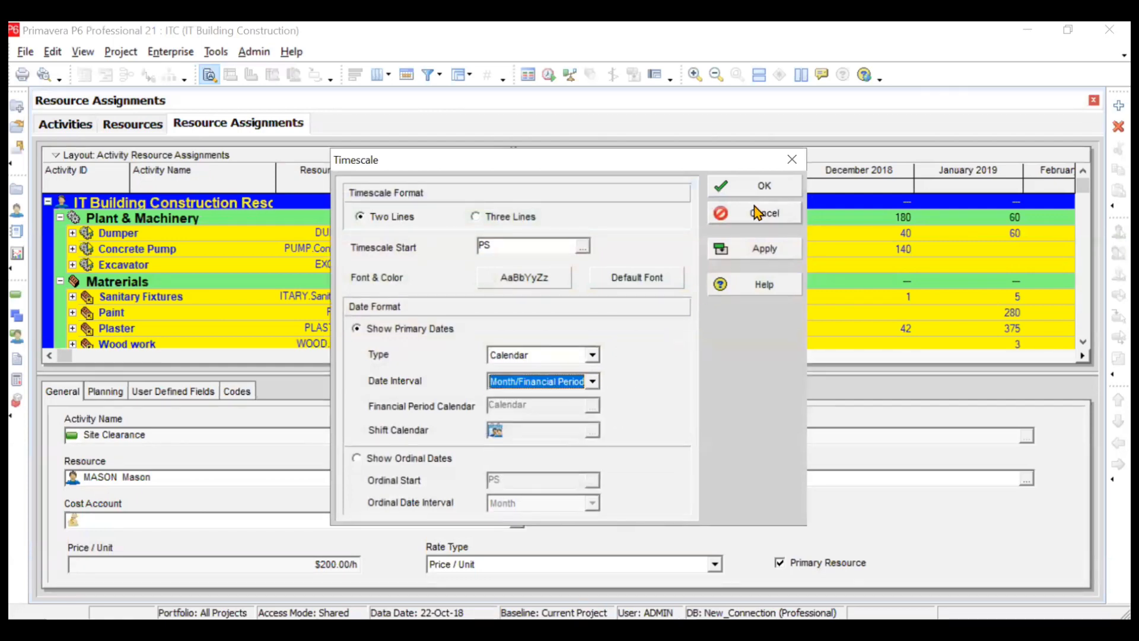
left_click(792, 161)
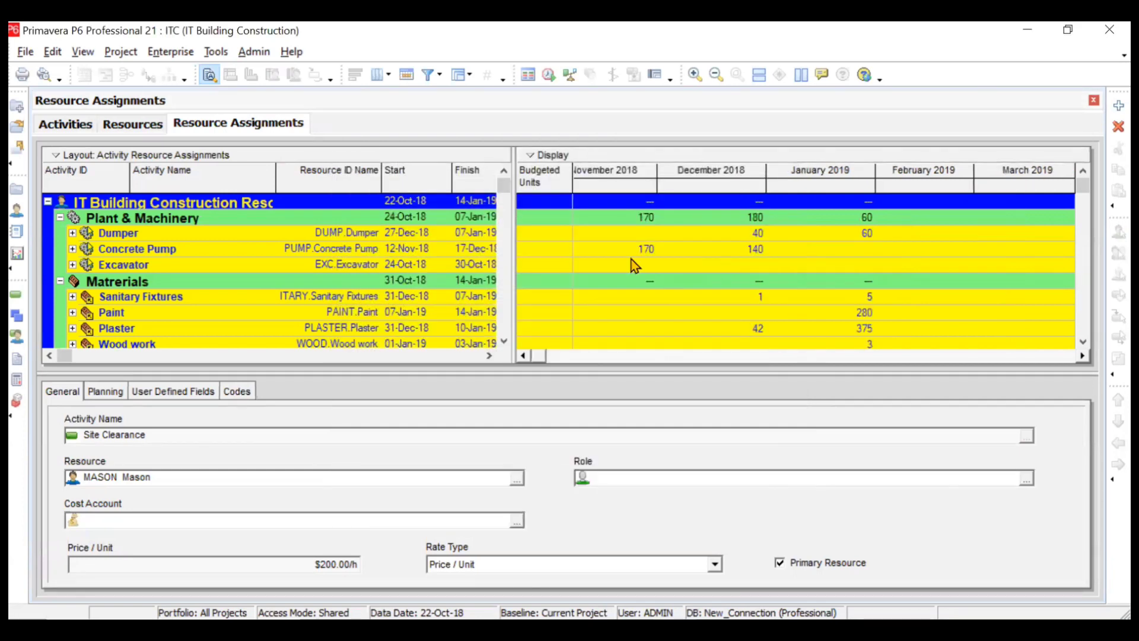
- Add Cum Budgeted Cost from Cumulative > Costs to the time-phased spreadsheet fields
right_click(550, 183)
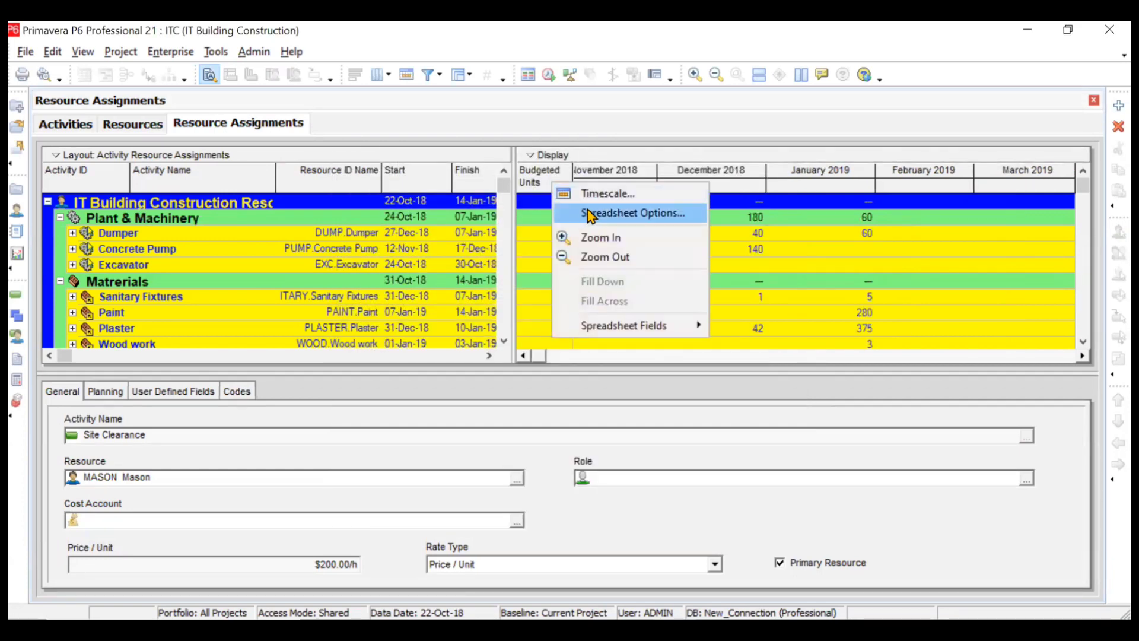
mouse_move(610, 326)
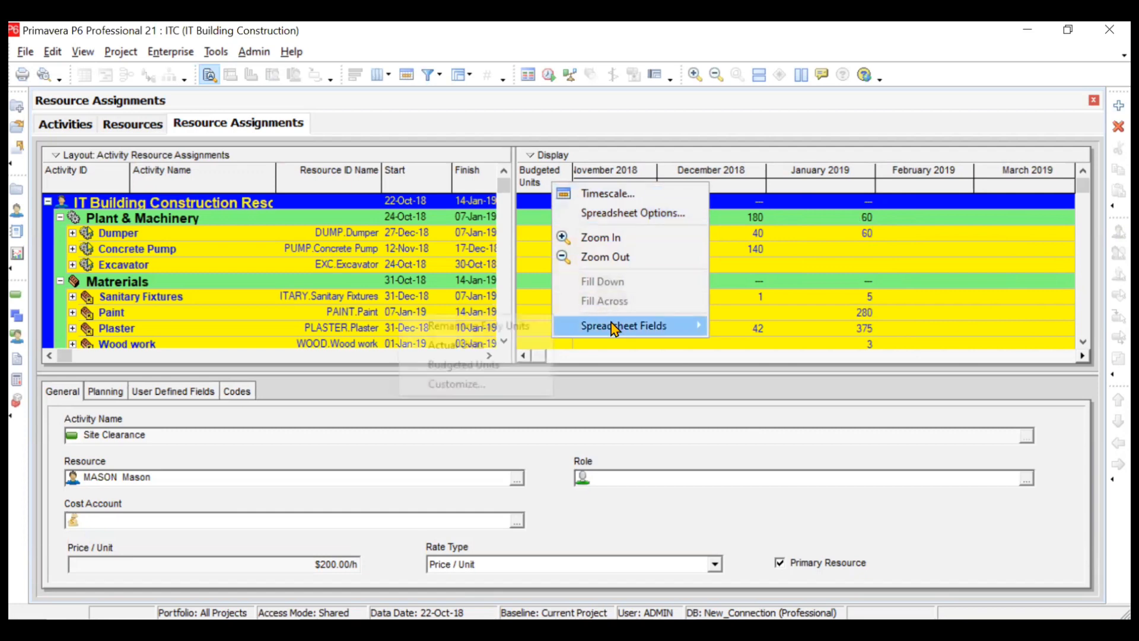
left_click(473, 385)
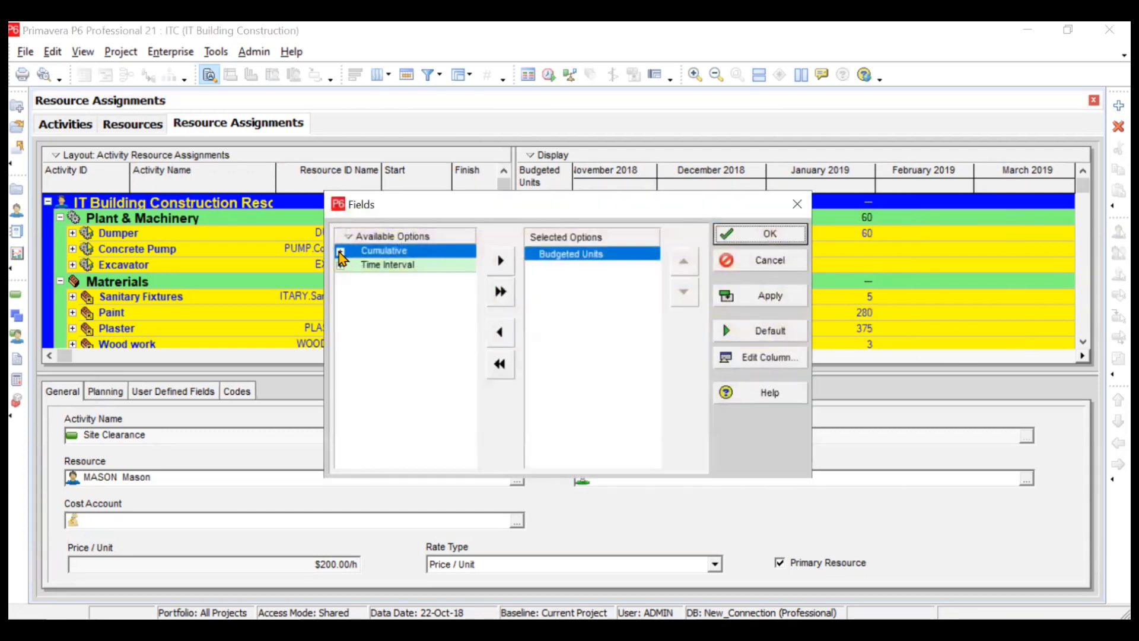
left_click(340, 251)
left_click(353, 266)
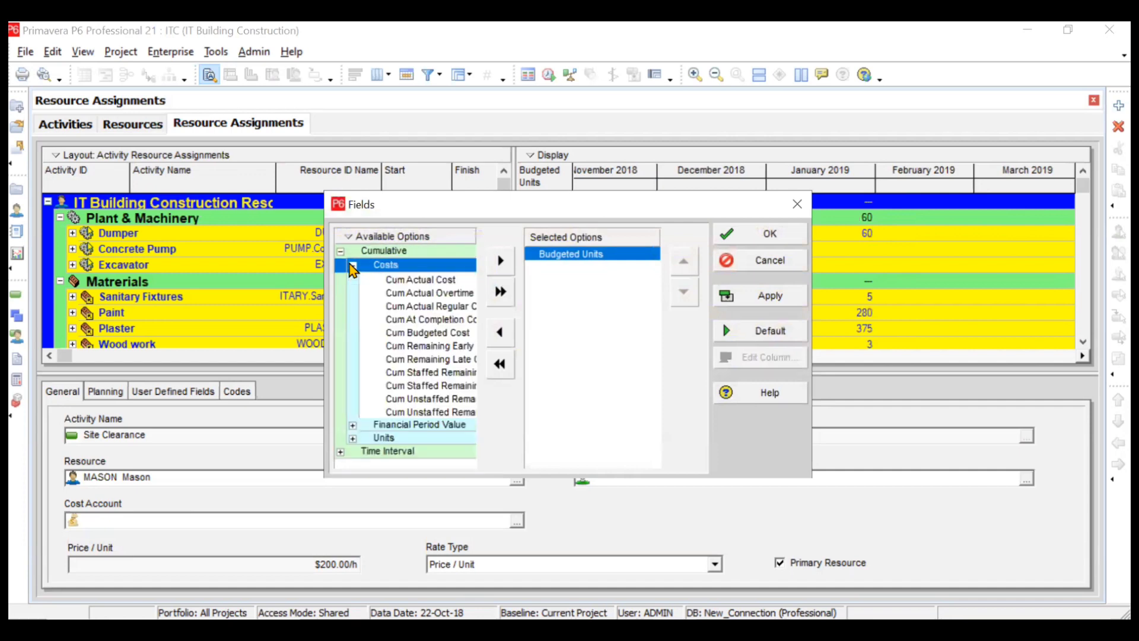
left_click(430, 333)
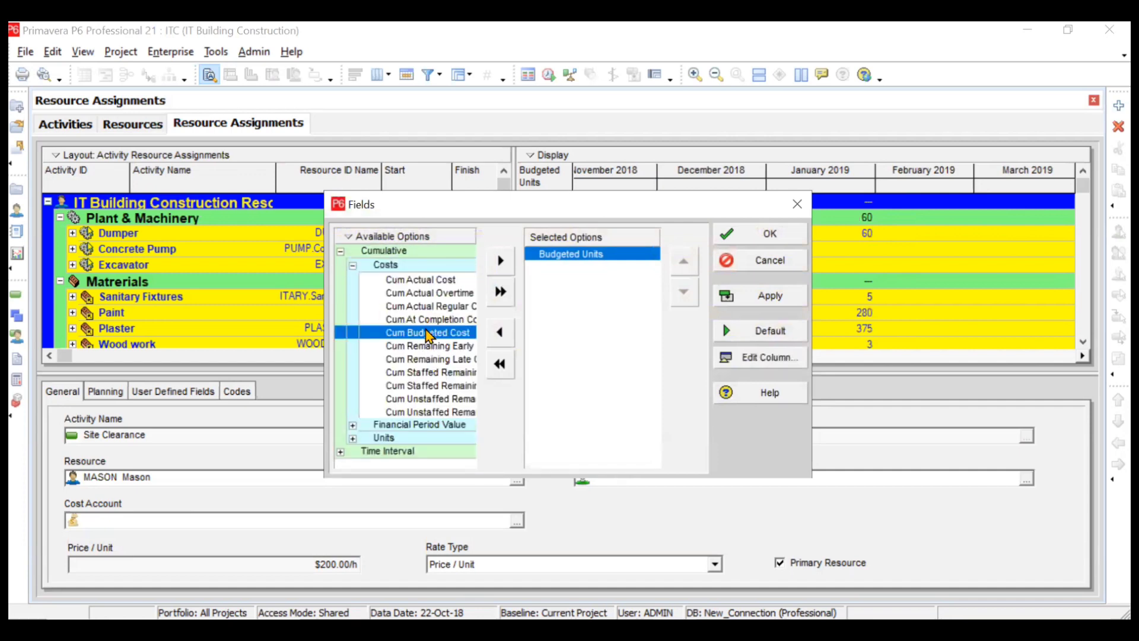
left_click(500, 261)
left_click(742, 235)
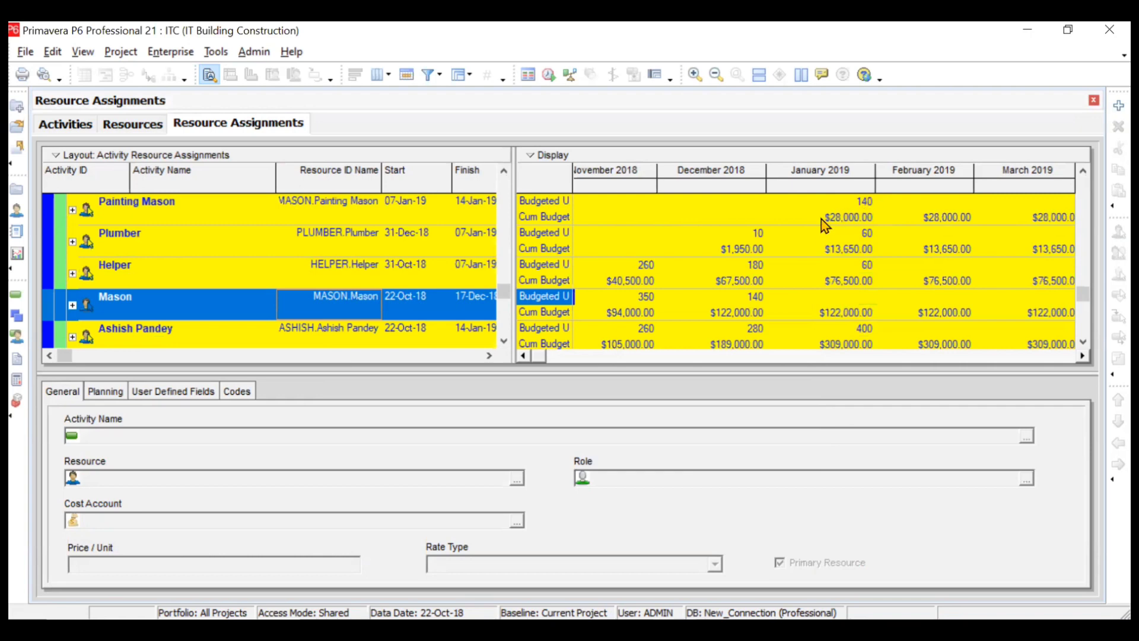
- Auto-fit the field-label column and scroll the timescale back to October 2018
double_click(574, 180)
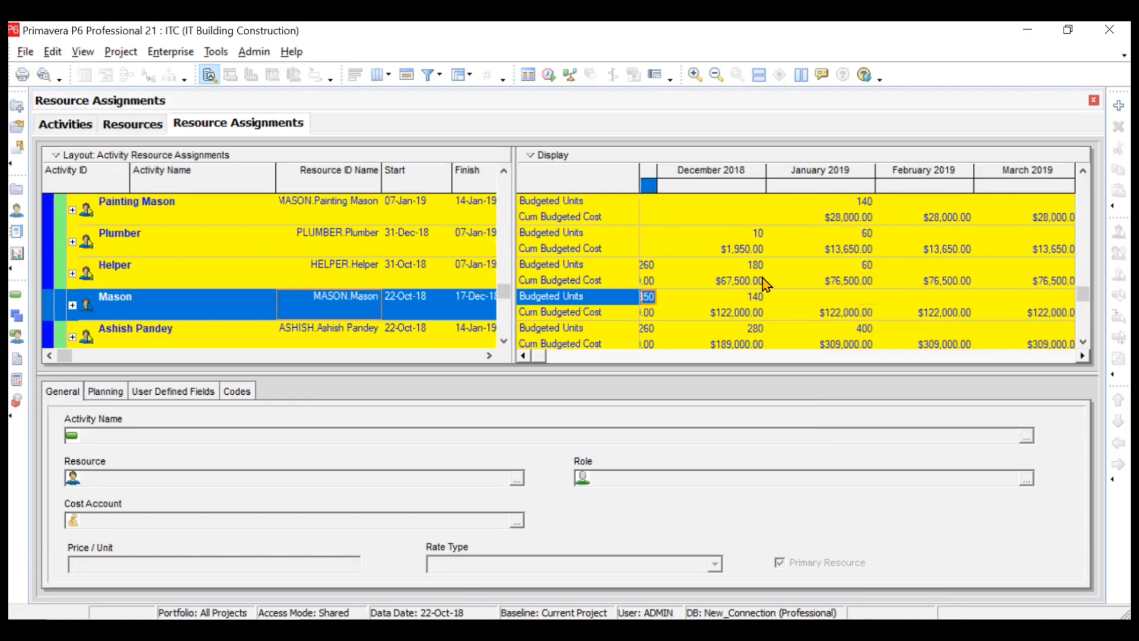
left_click(524, 356)
left_click(524, 356)
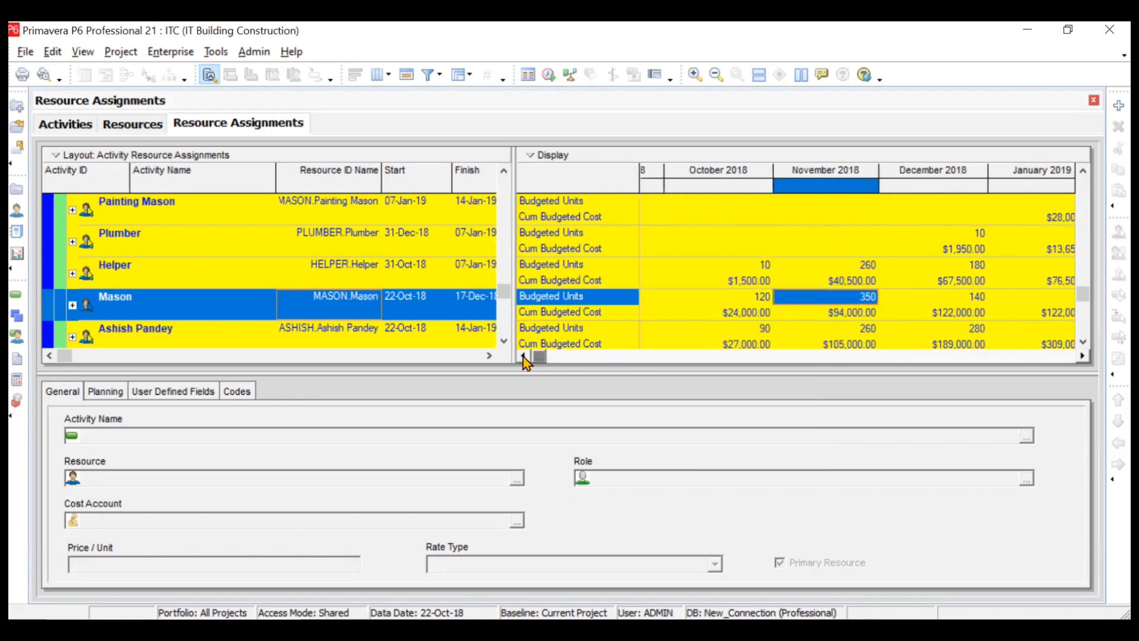
left_click(207, 325)
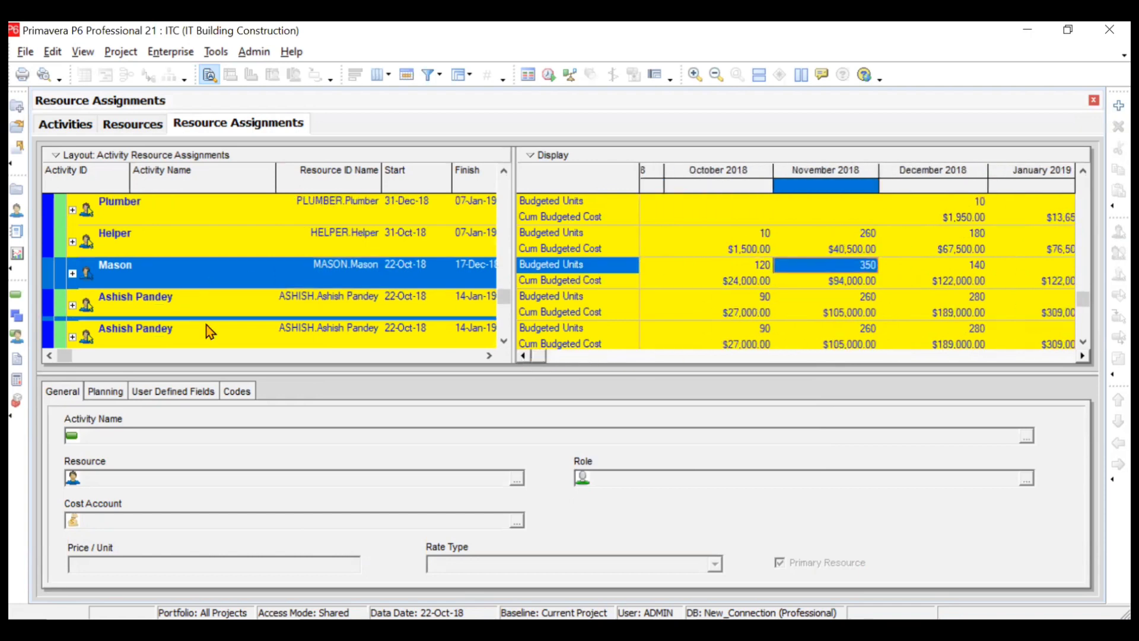
left_click(735, 301)
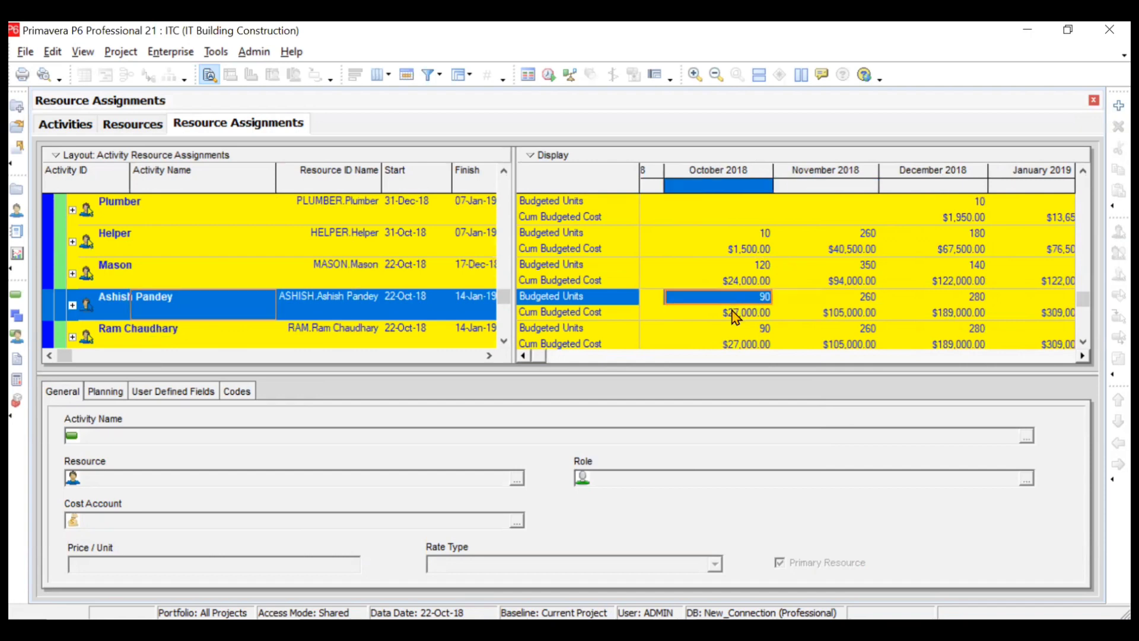
left_click(733, 311)
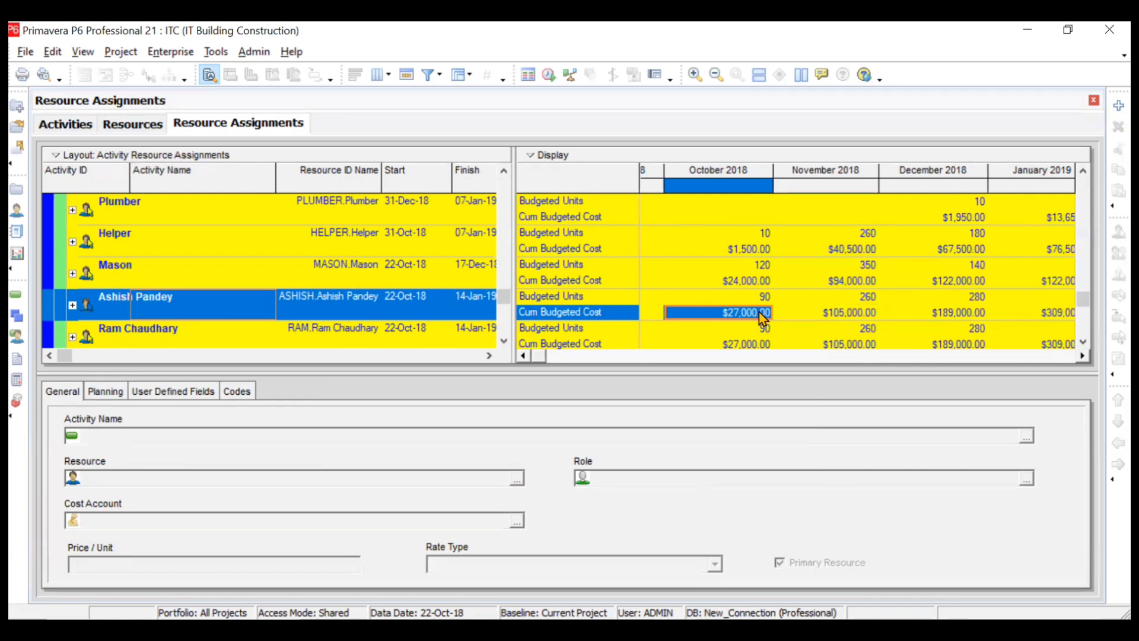
left_click(87, 126)
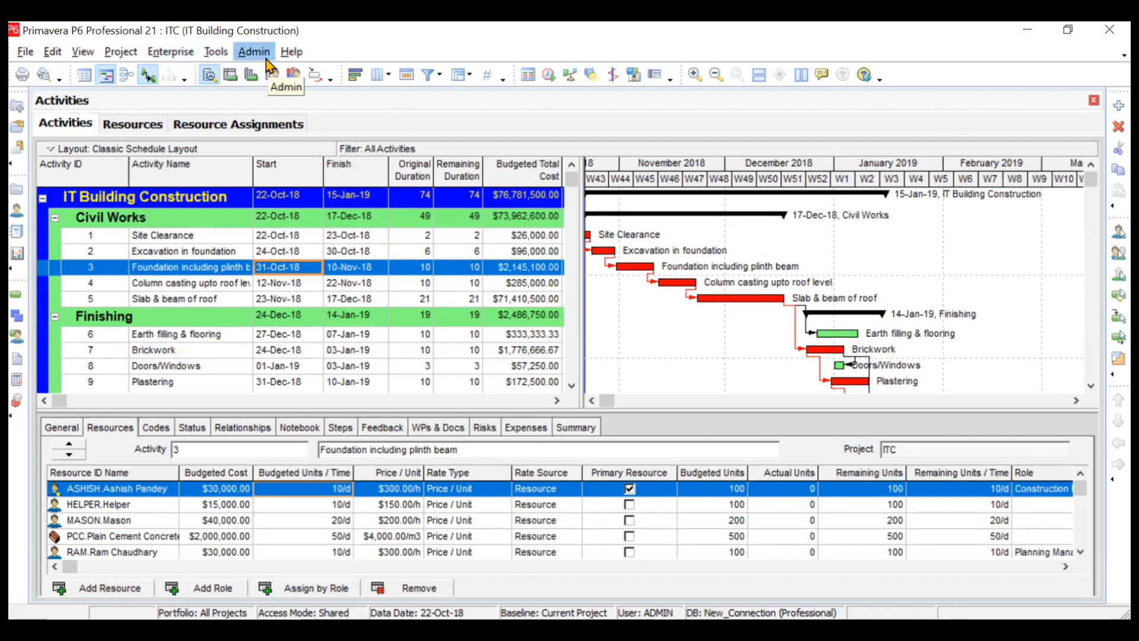
left_click(259, 123)
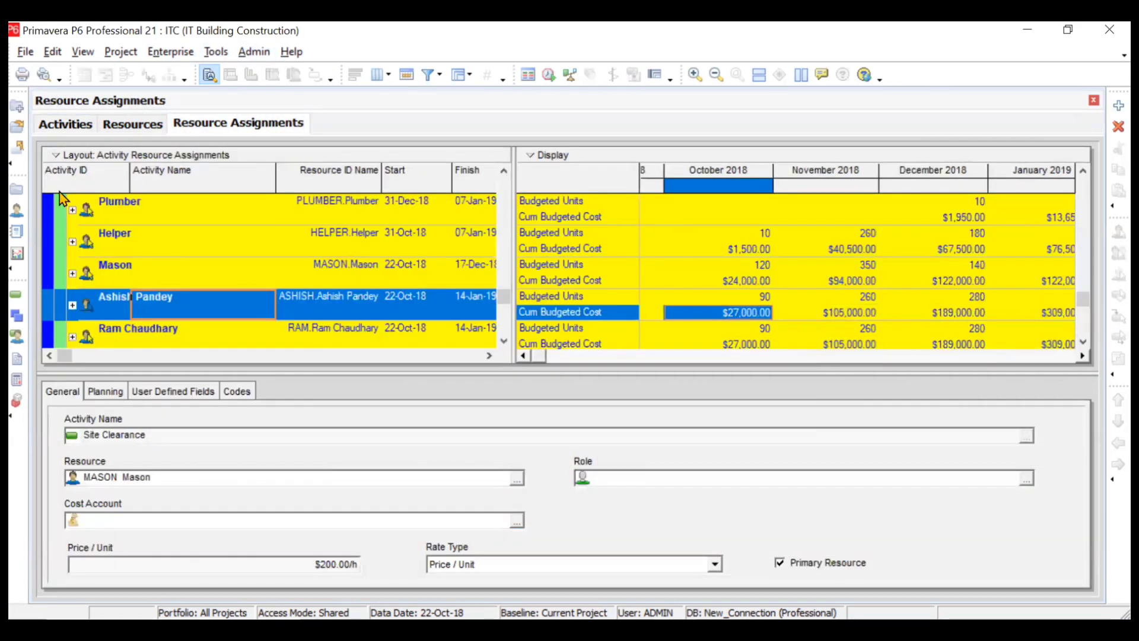
left_click(137, 210)
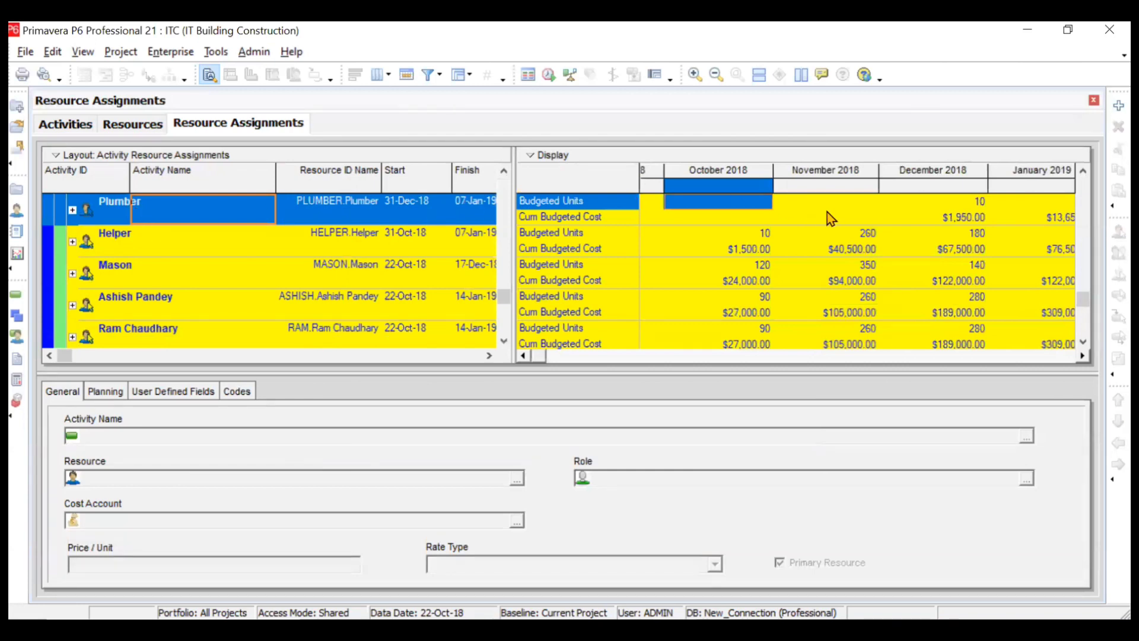
left_click_drag(827, 212, 704, 249)
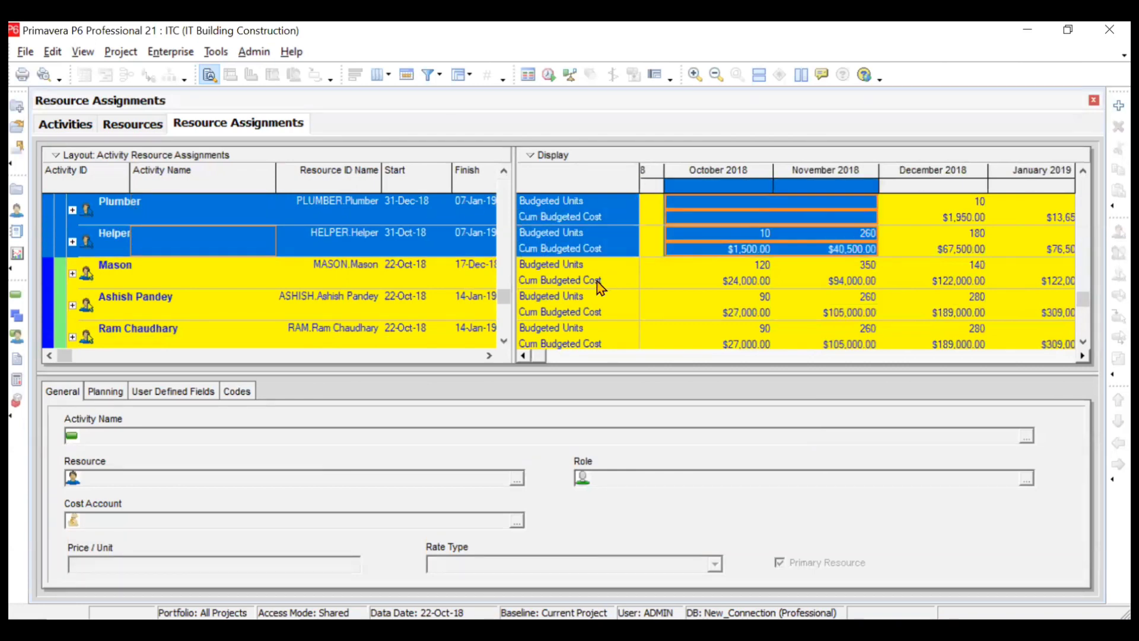
left_click(605, 296)
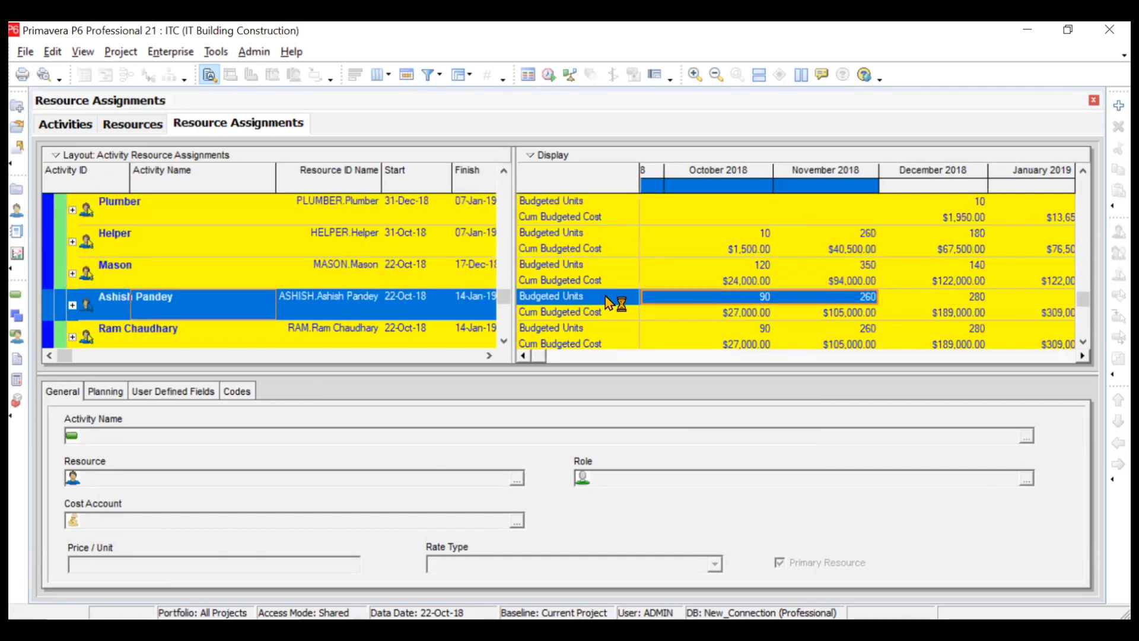
- Select Mason's October–December 2018 budgeted units and cumulative budgeted cost cells
left_click(601, 280)
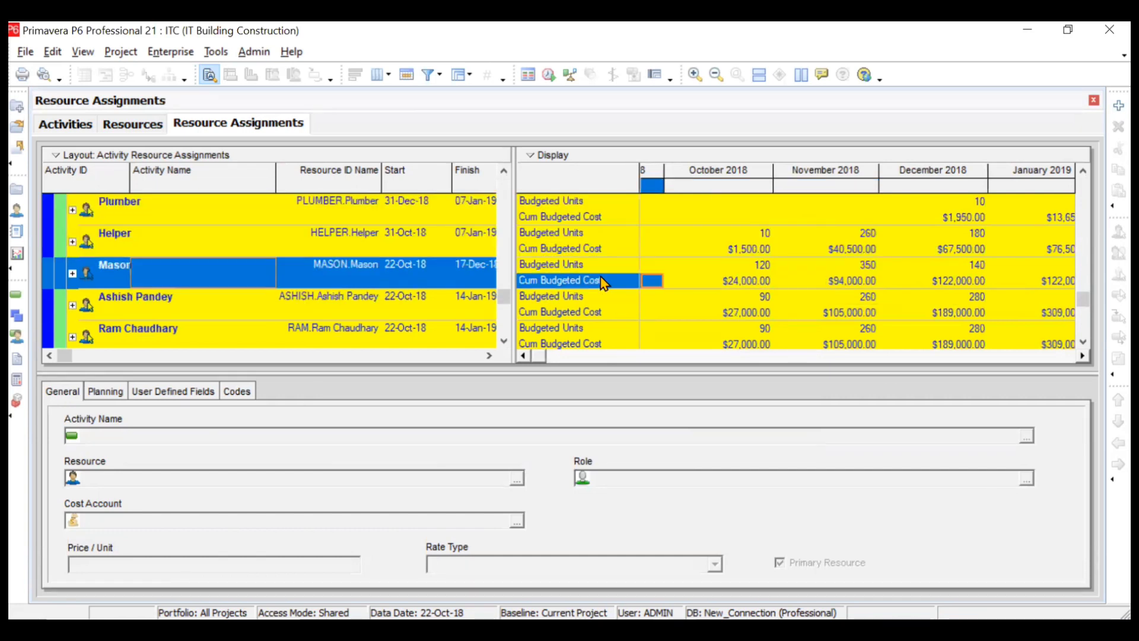
left_click(699, 282)
left_click(694, 263, "shift")
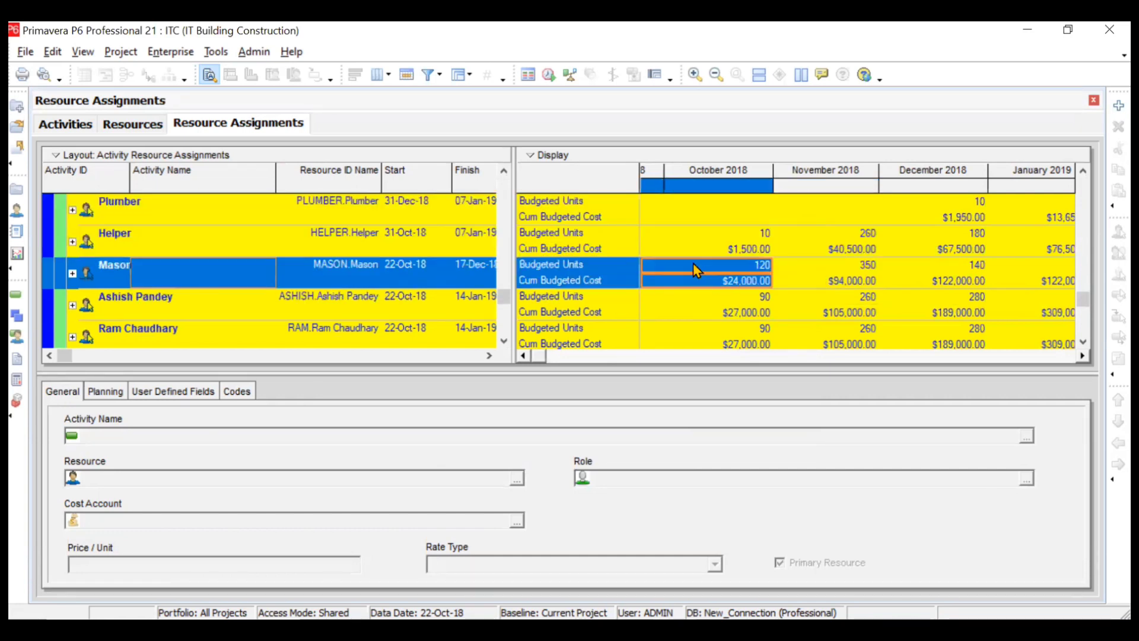
left_click(835, 262, "shift")
left_click(928, 266, "shift")
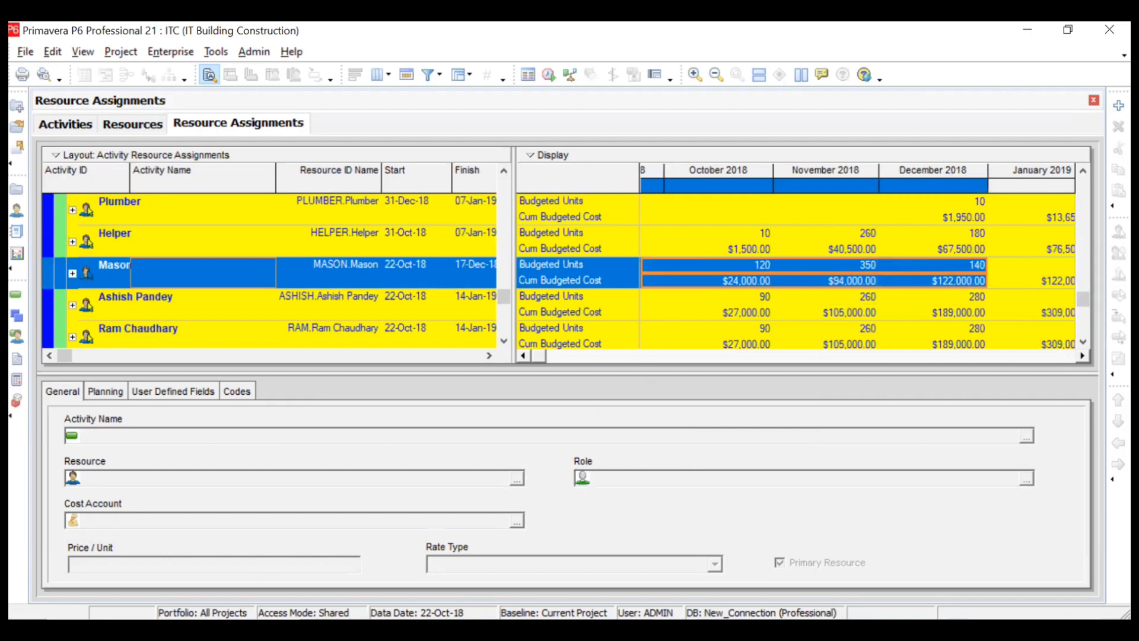
key("super")
- Launch Excel from a Windows search for 'exce' and create a blank workbook
type("exce")
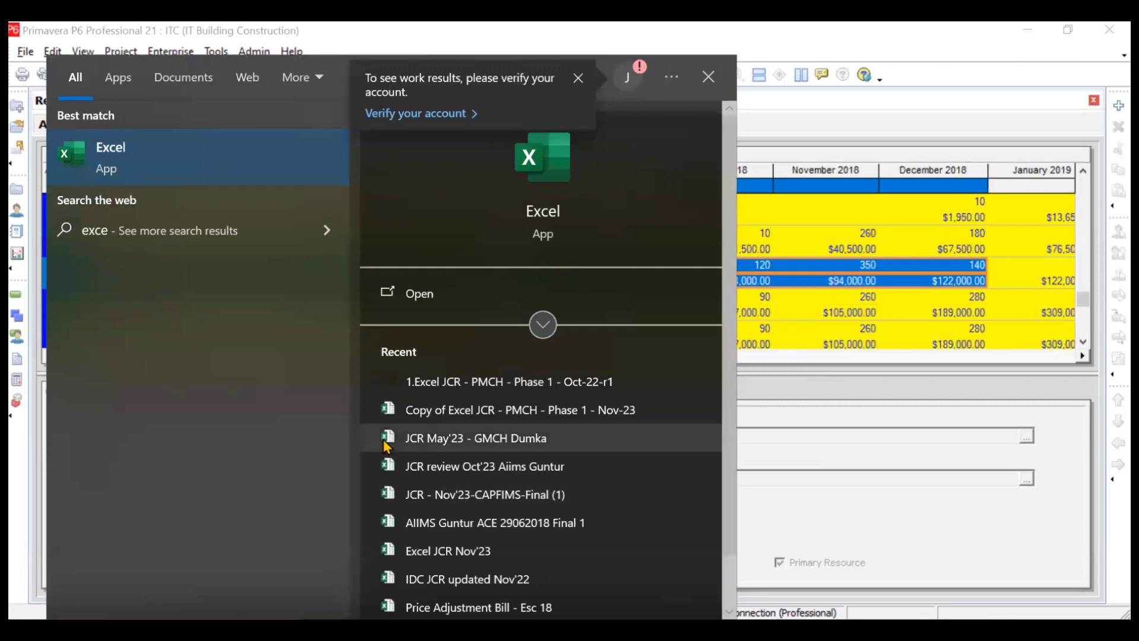
left_click(440, 293)
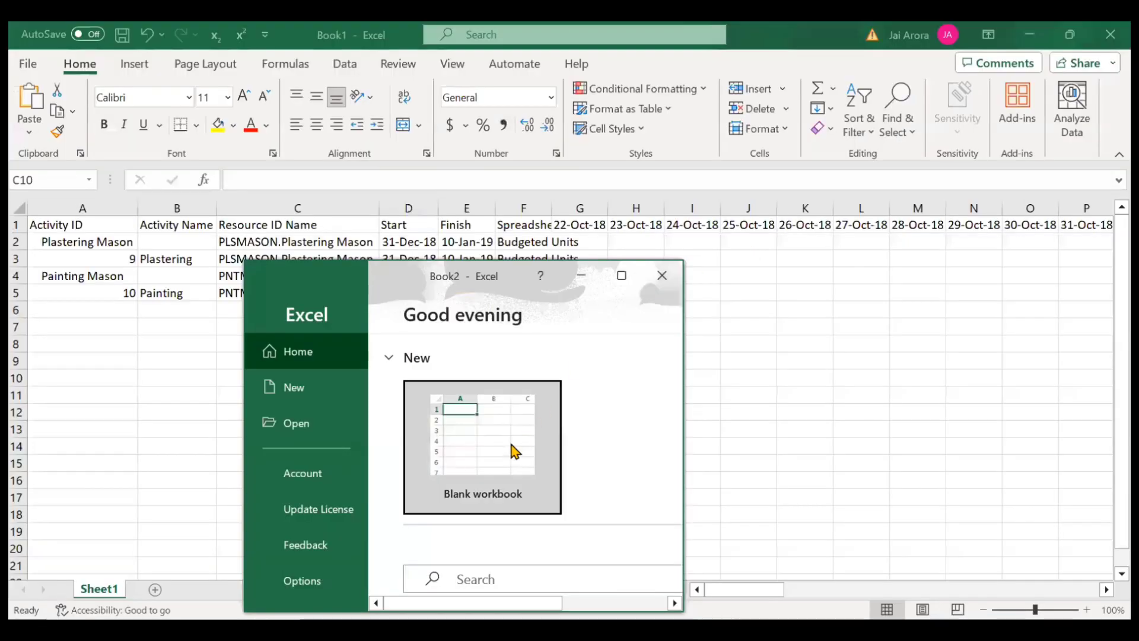
left_click(512, 451)
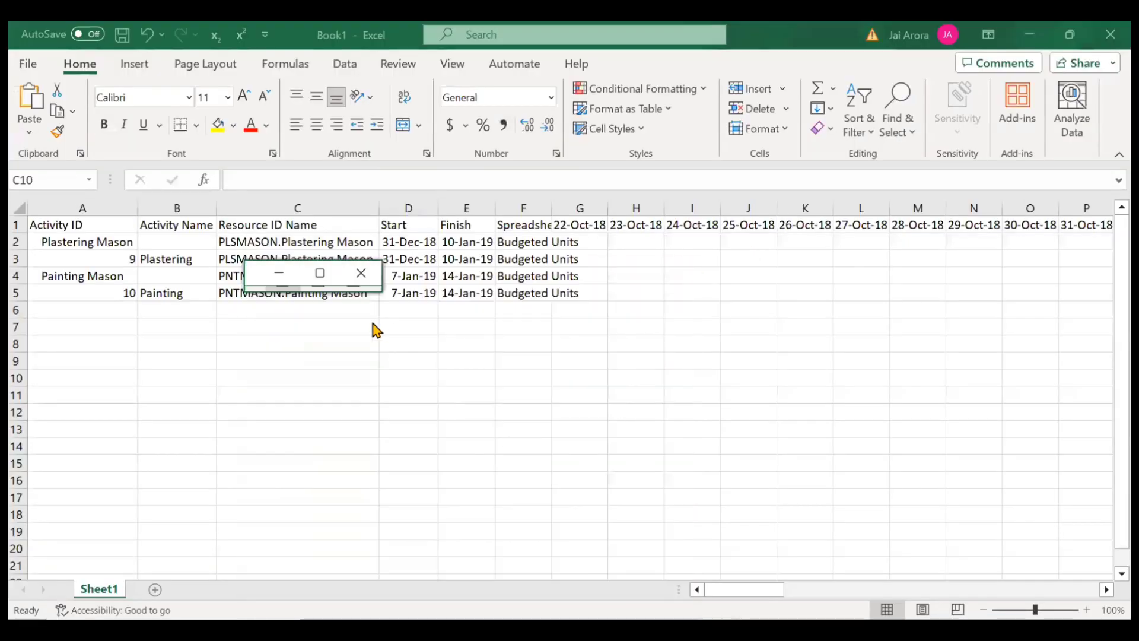
- Paste Mason's figures into A1, auto-fit every column, and minimize the workbook
key("ctrl+v")
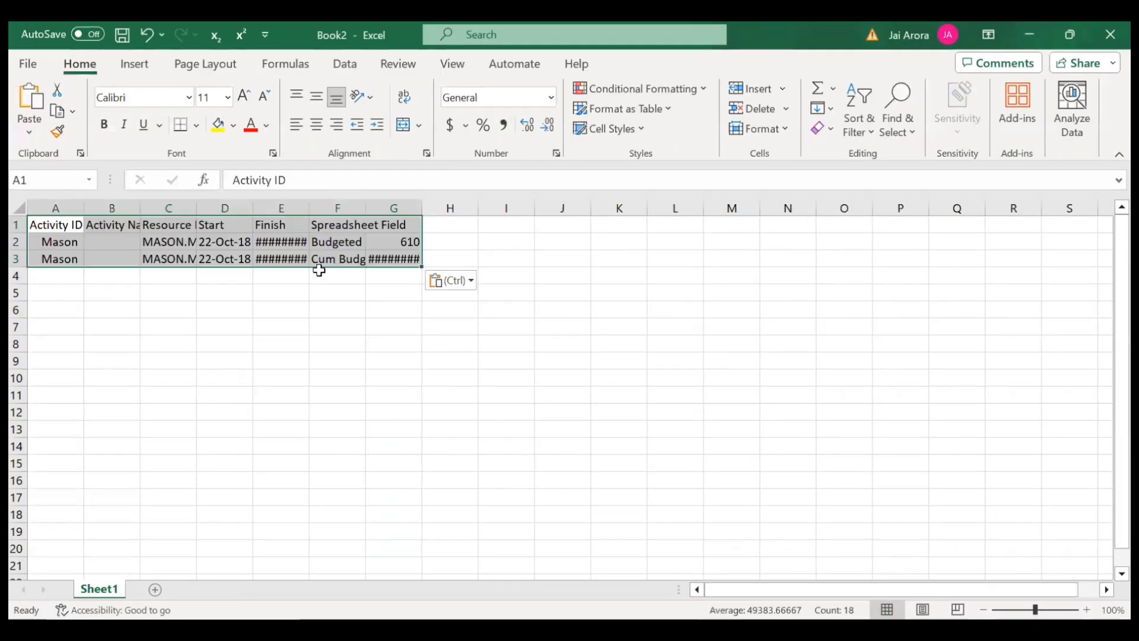
left_click(18, 207)
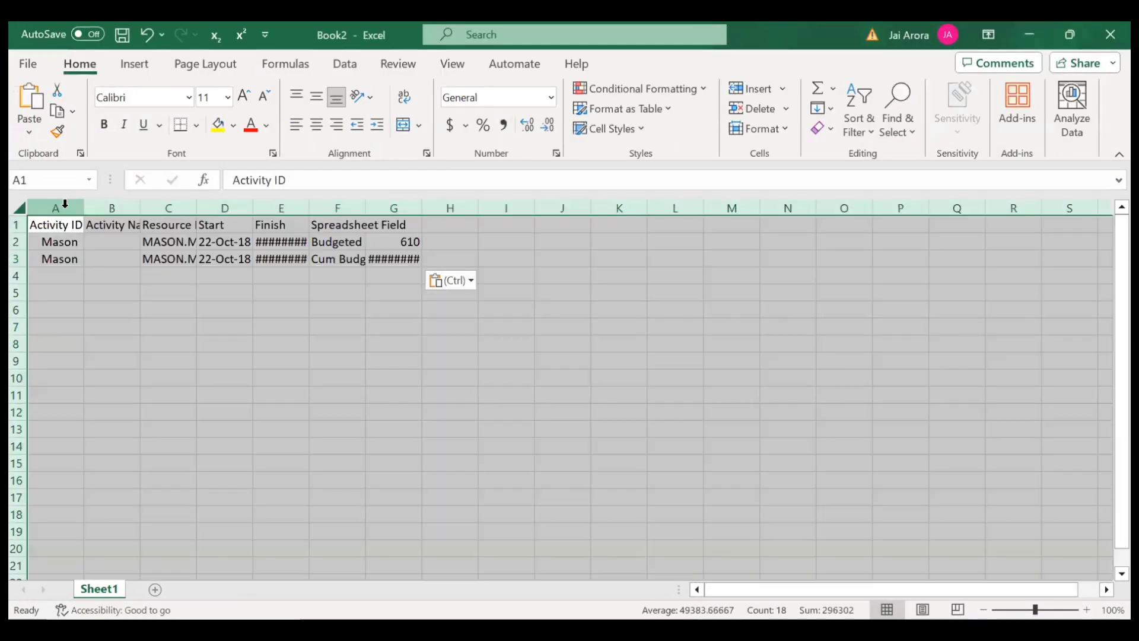
left_click_drag(82, 214, 82, 214)
double_click(83, 214)
left_click(452, 376)
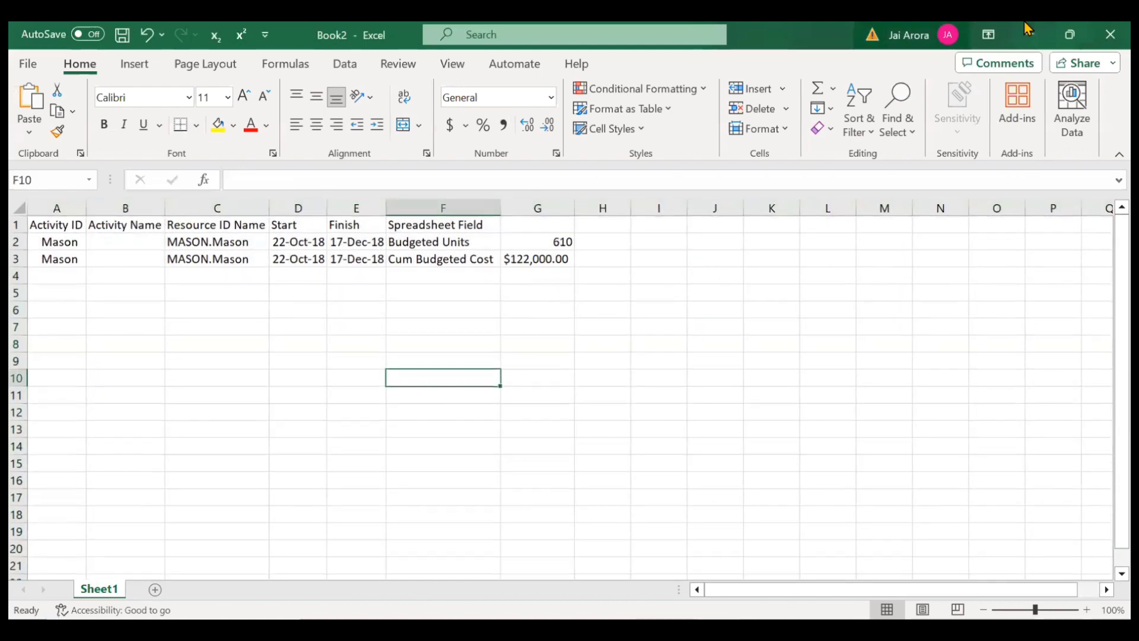
left_click(1029, 24)
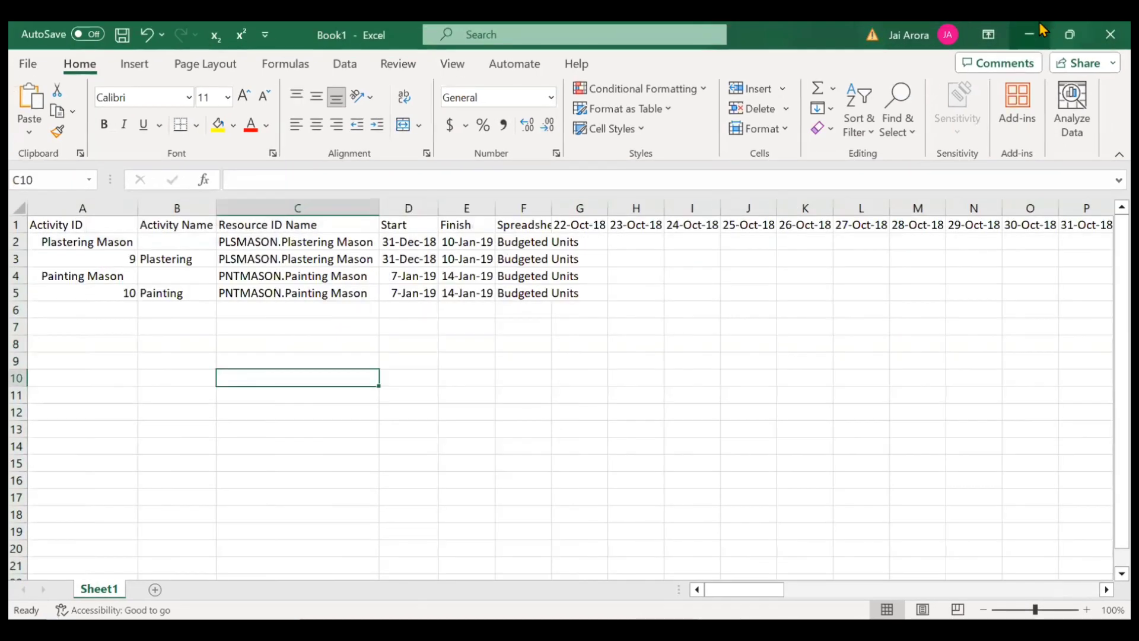